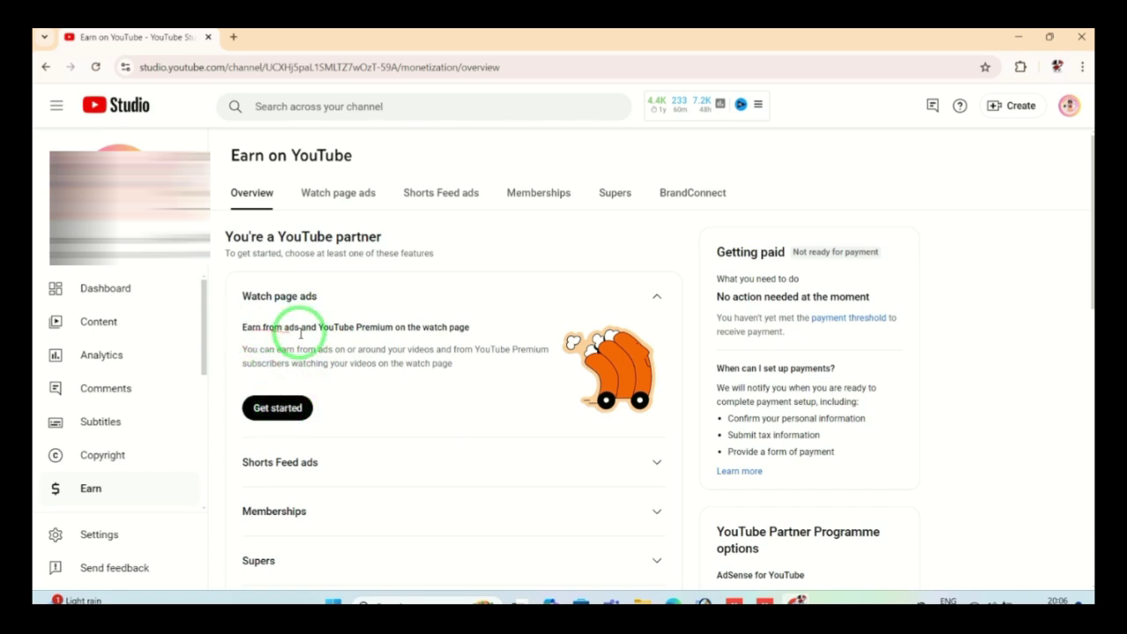
Step: Start the Watch page ads setup using Get started on the Earn overview
{"action": "left_click", "coordinate": [276, 409]}
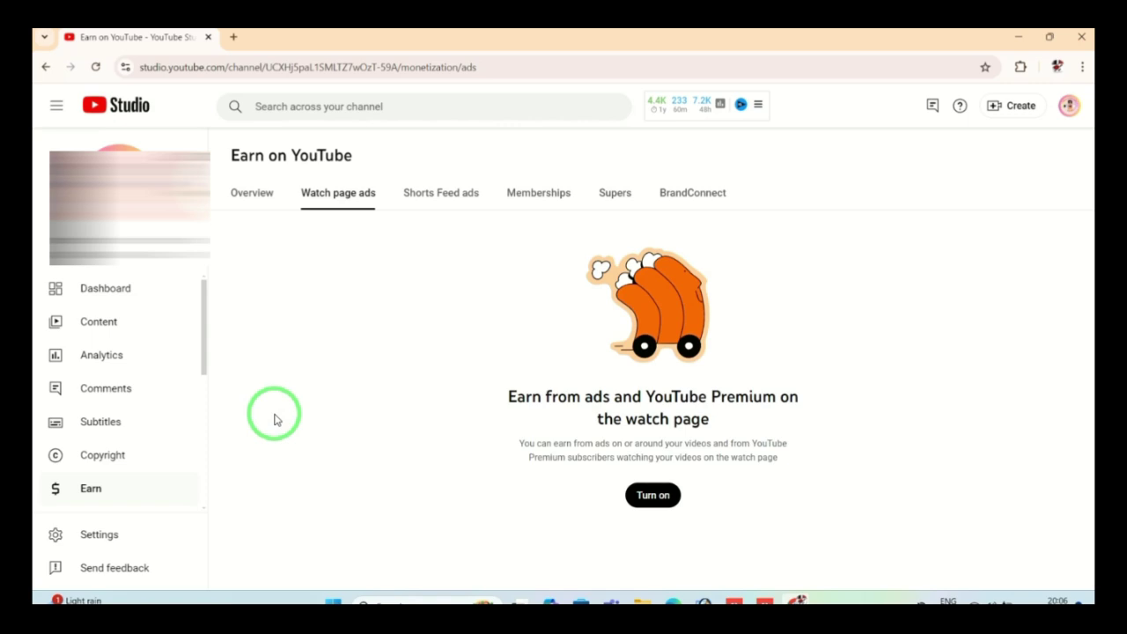
Step: Turn on watch page ads, tick 'I accept the Watch page terms' and continue
{"action": "left_click", "coordinate": [667, 499]}
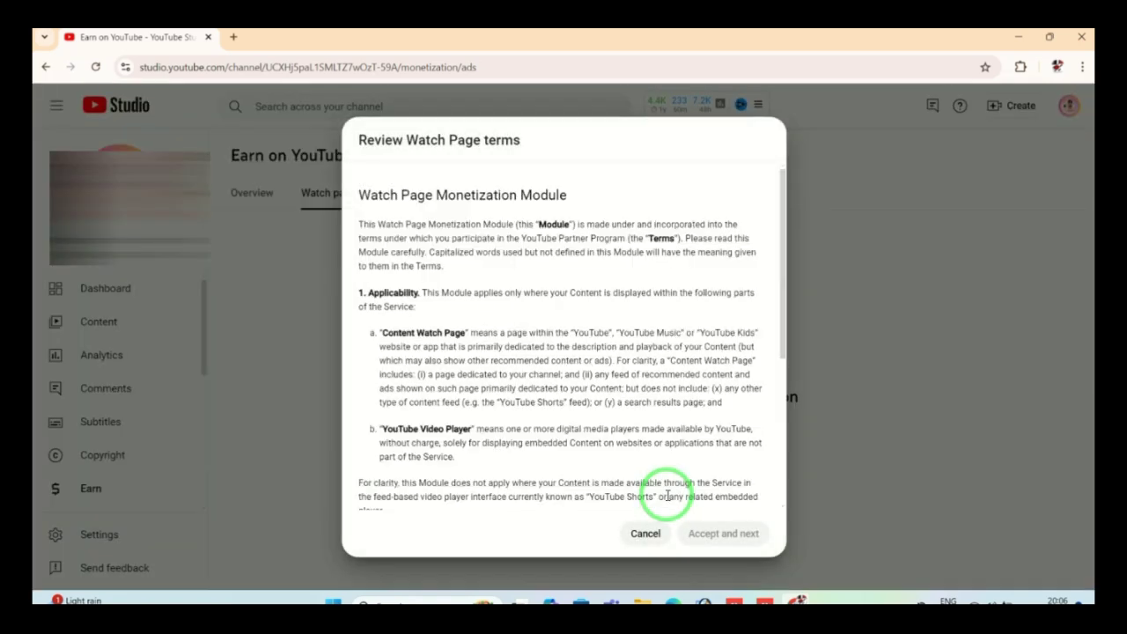
{"action": "left_click", "coordinate": [783, 338]}
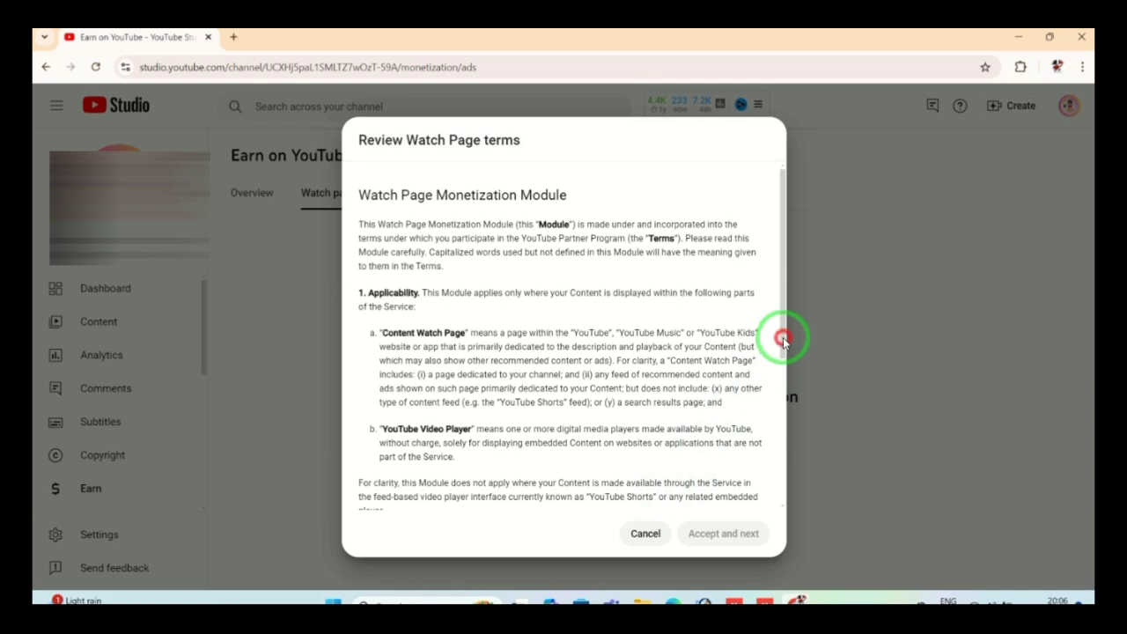
{"action": "left_click_drag", "start_coordinate": [783, 337], "coordinate": [782, 519]}
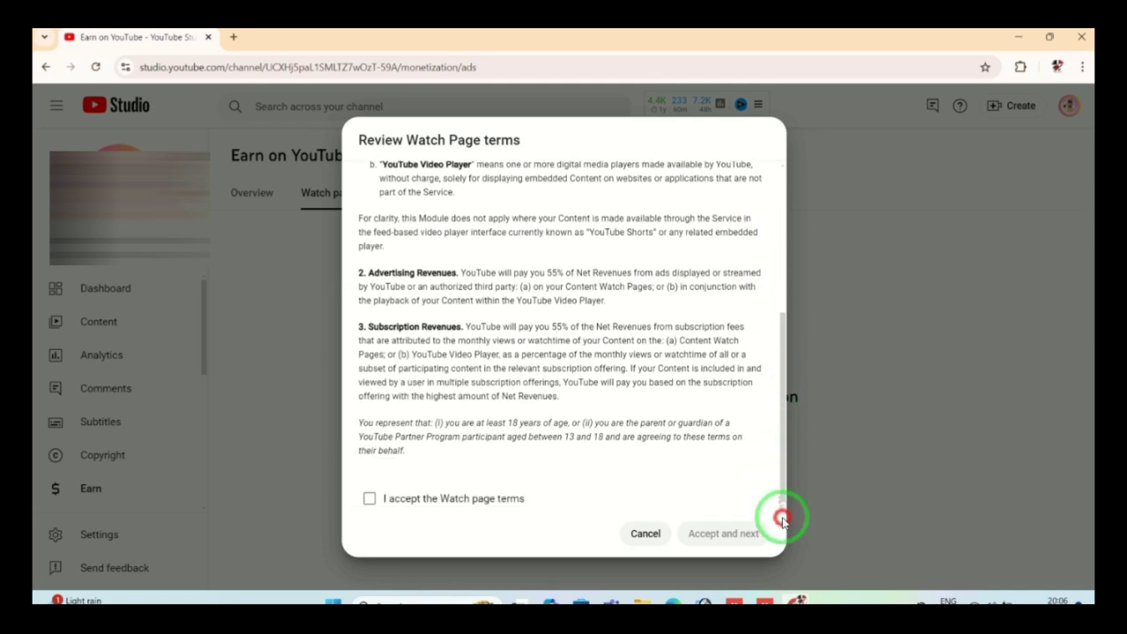
{"action": "left_click", "coordinate": [368, 500]}
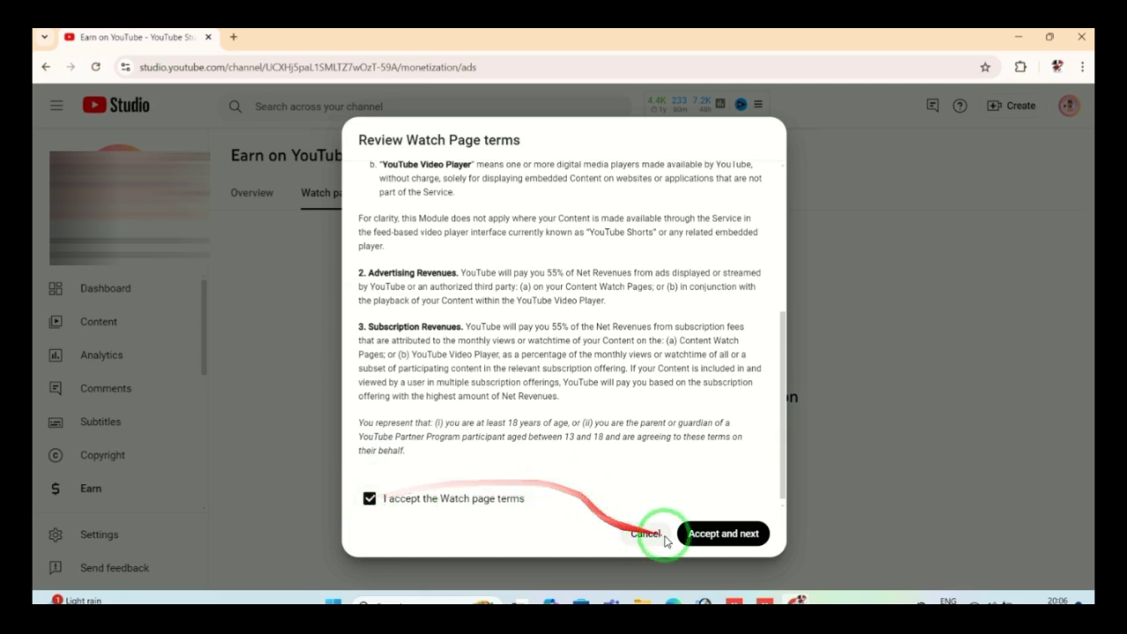
{"action": "left_click", "coordinate": [728, 535]}
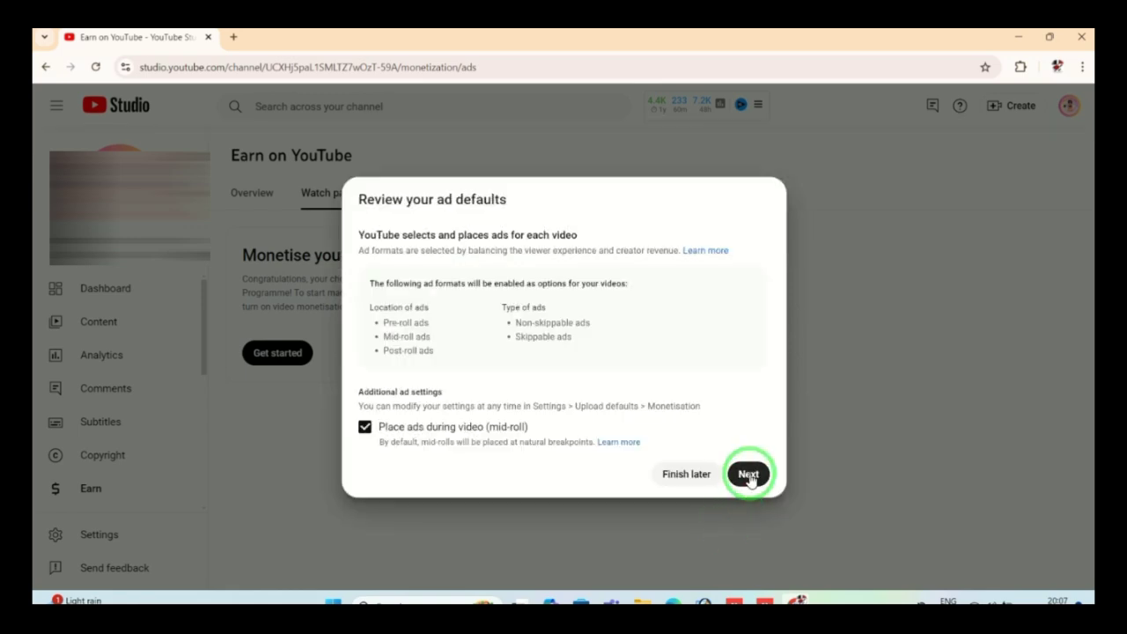
Step: Keep the default ad formats and monetise 'All of my existing videos'
{"action": "left_click", "coordinate": [750, 476]}
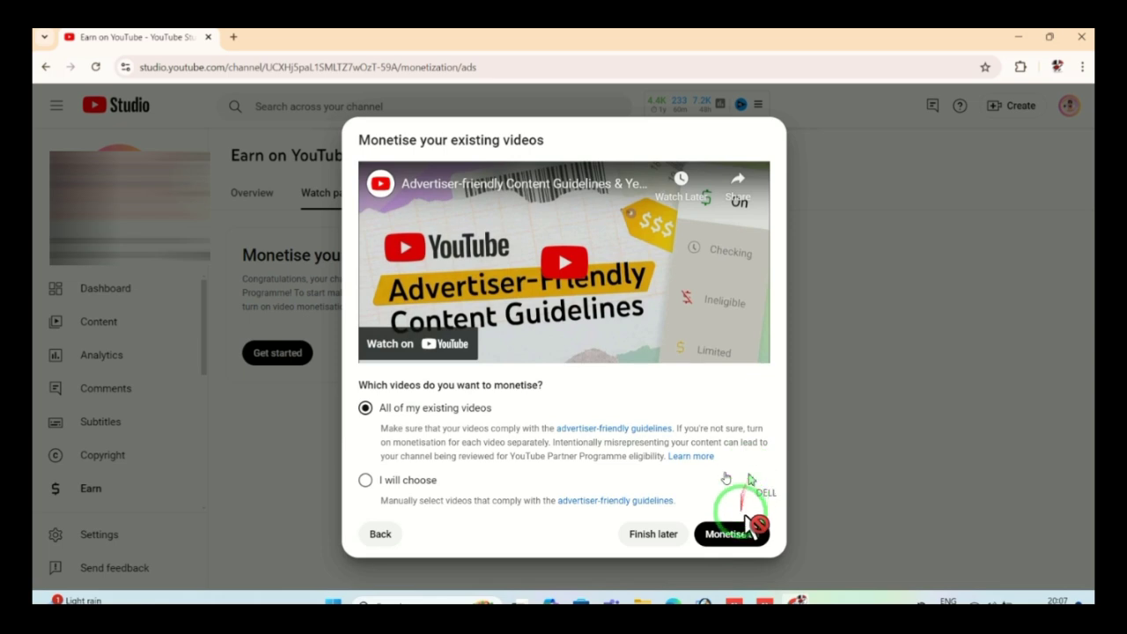
{"action": "left_click", "coordinate": [727, 539]}
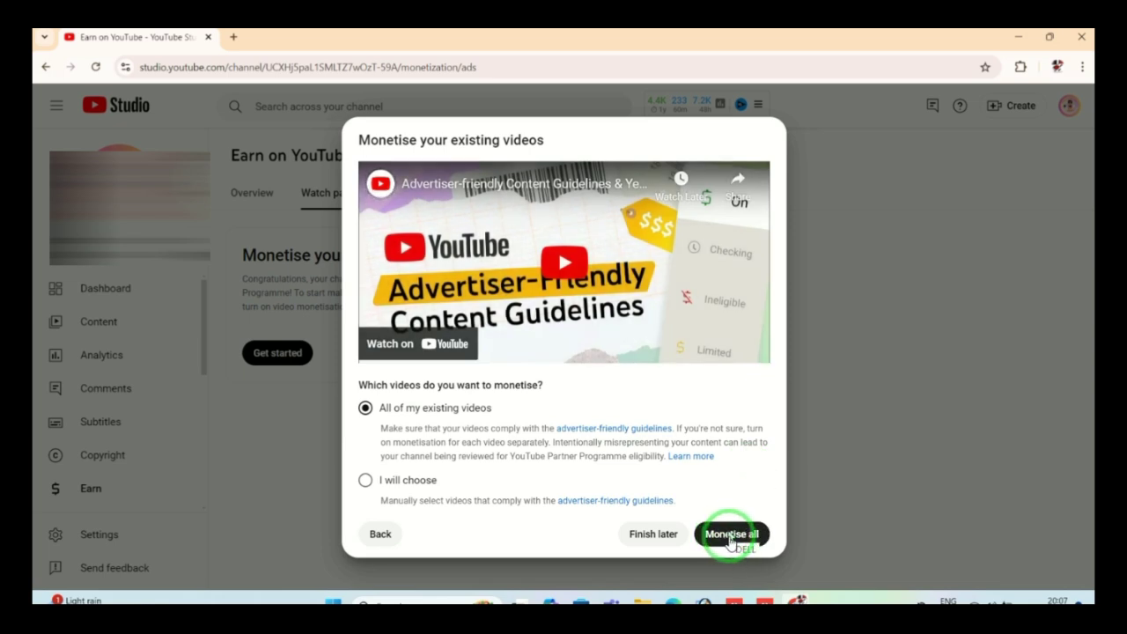
{"action": "left_click", "coordinate": [736, 544]}
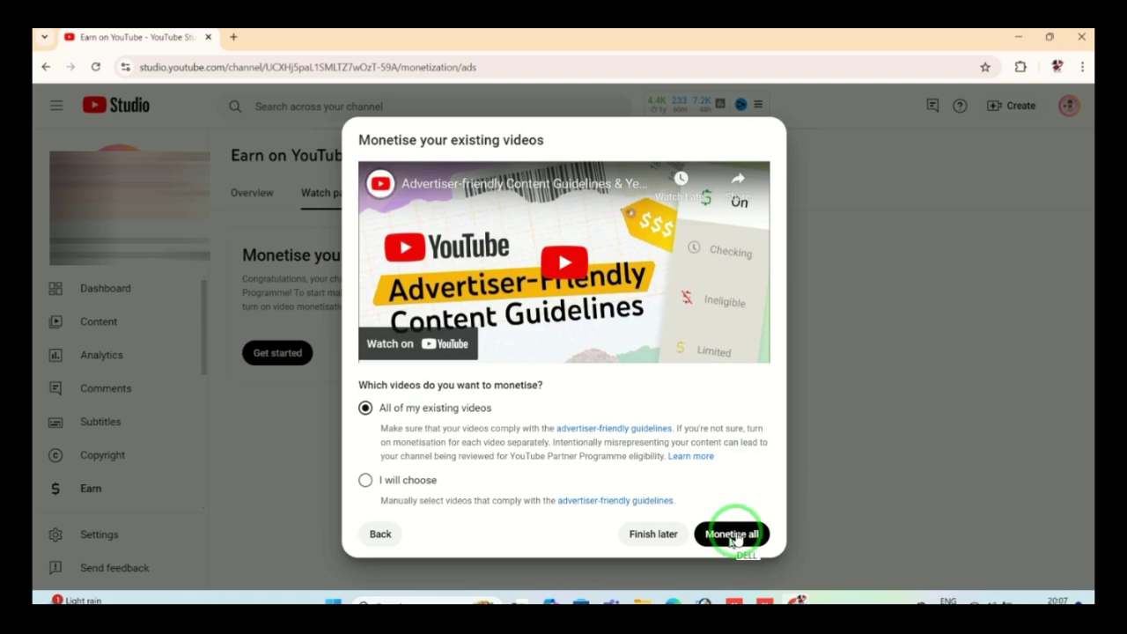
{"action": "left_click", "coordinate": [736, 537]}
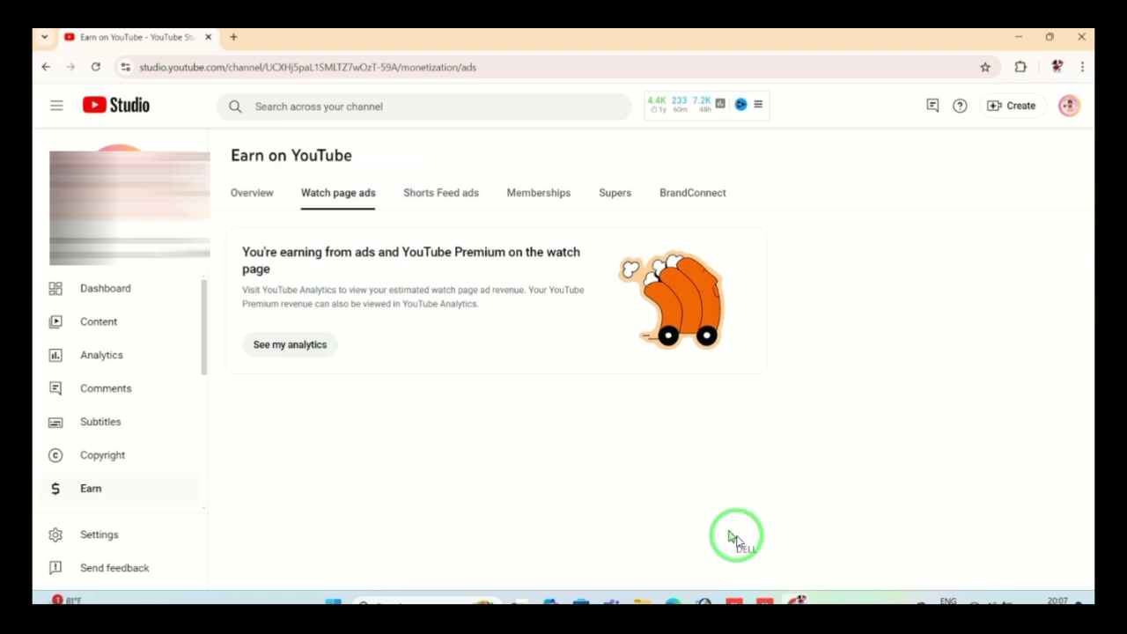
Step: On the Shorts Feed ads tab, turn on Shorts Feed ads and accept its terms
{"action": "left_click", "coordinate": [436, 201]}
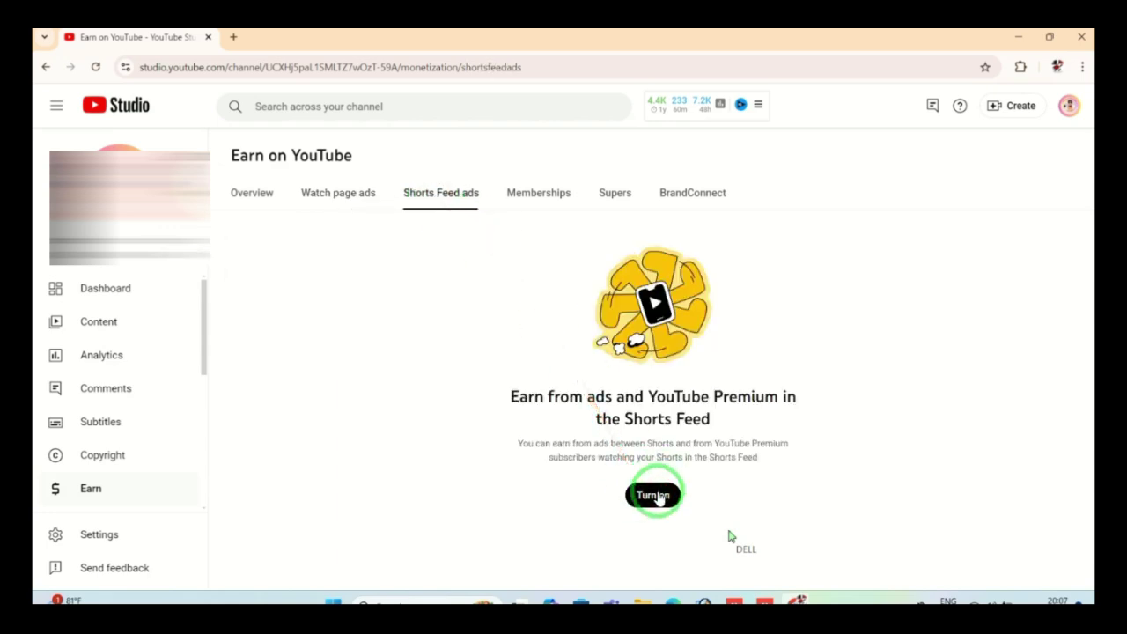
{"action": "left_click", "coordinate": [653, 496]}
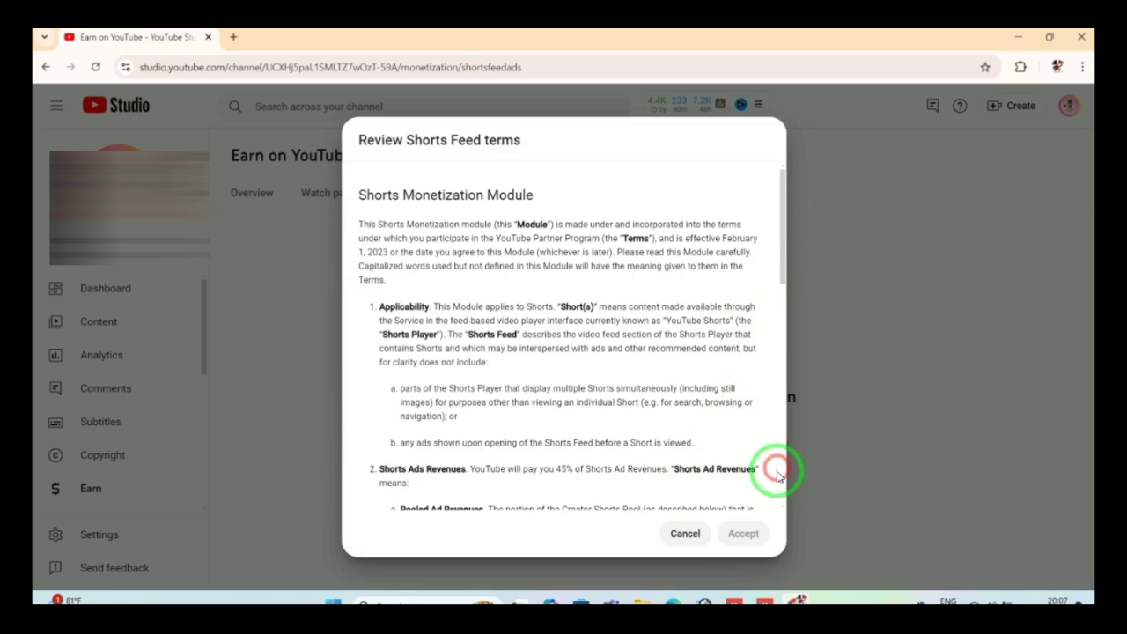
{"action": "scroll", "coordinate": [780, 432], "scroll_direction": "down", "scroll_amount": 6}
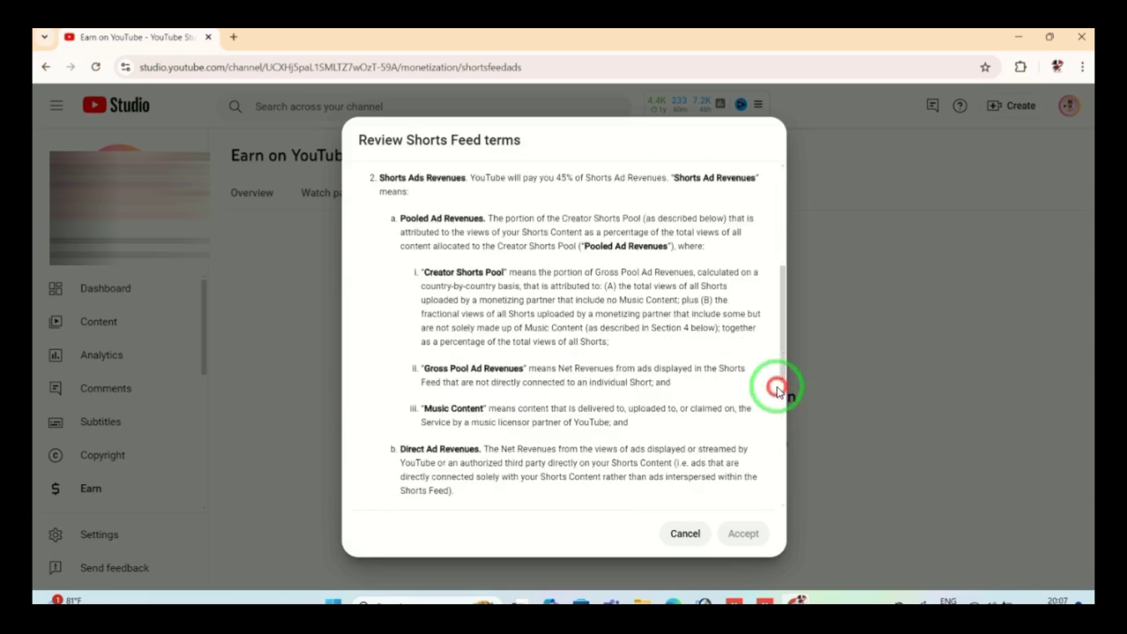
{"action": "left_click", "coordinate": [784, 483]}
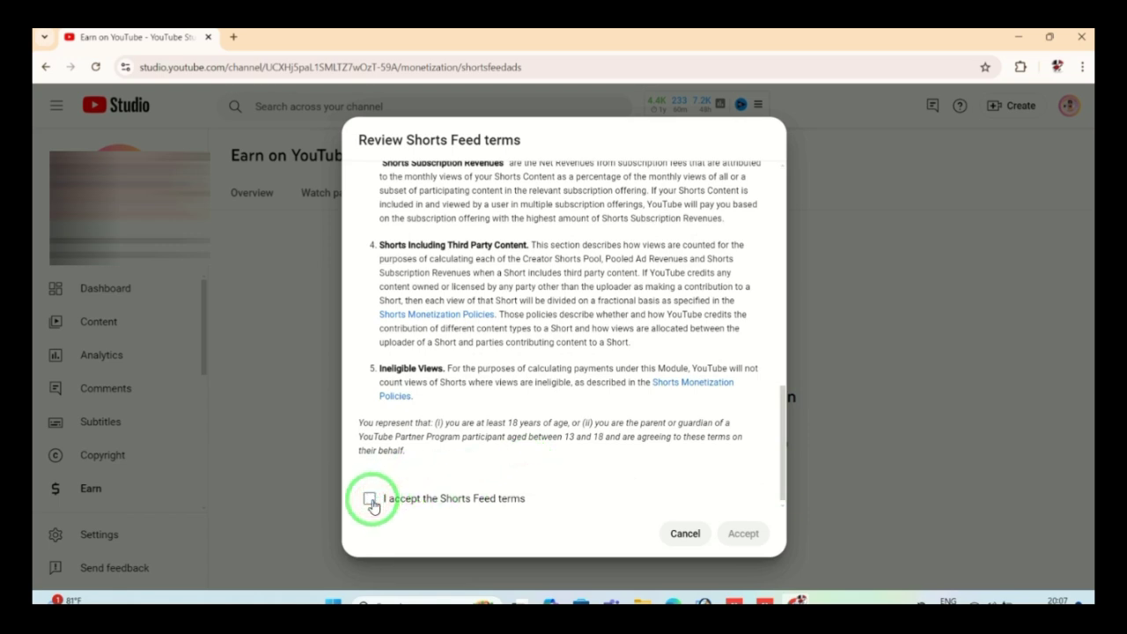
{"action": "left_click", "coordinate": [532, 507]}
{"action": "left_click", "coordinate": [743, 536]}
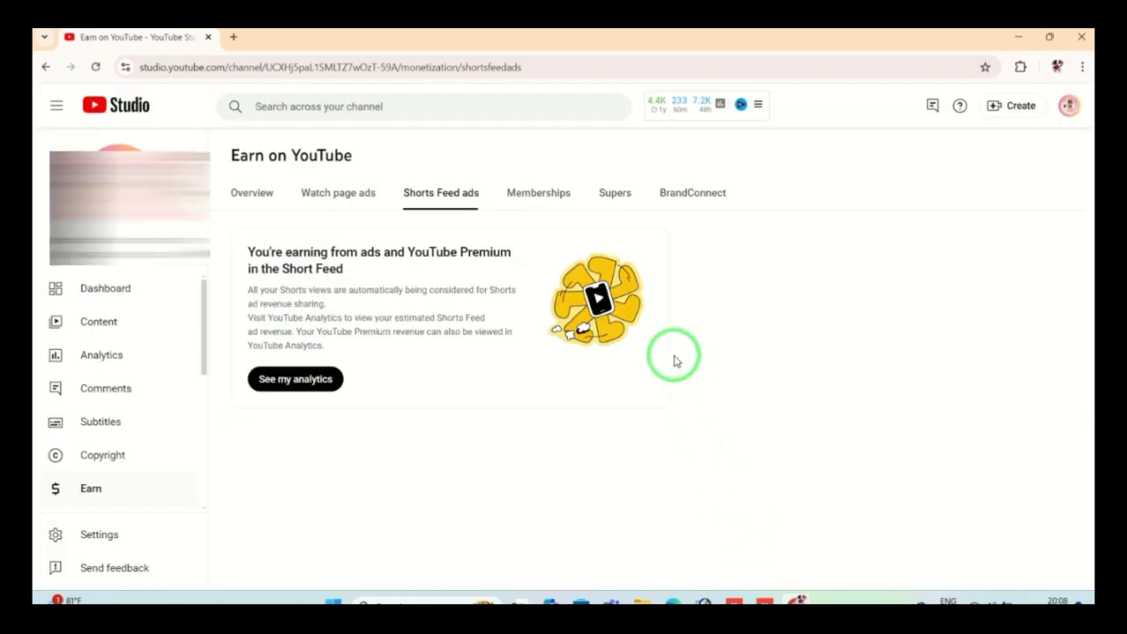
Step: On the Memberships tab, page through the intro slides and choose Explore next steps
{"action": "left_click", "coordinate": [539, 193]}
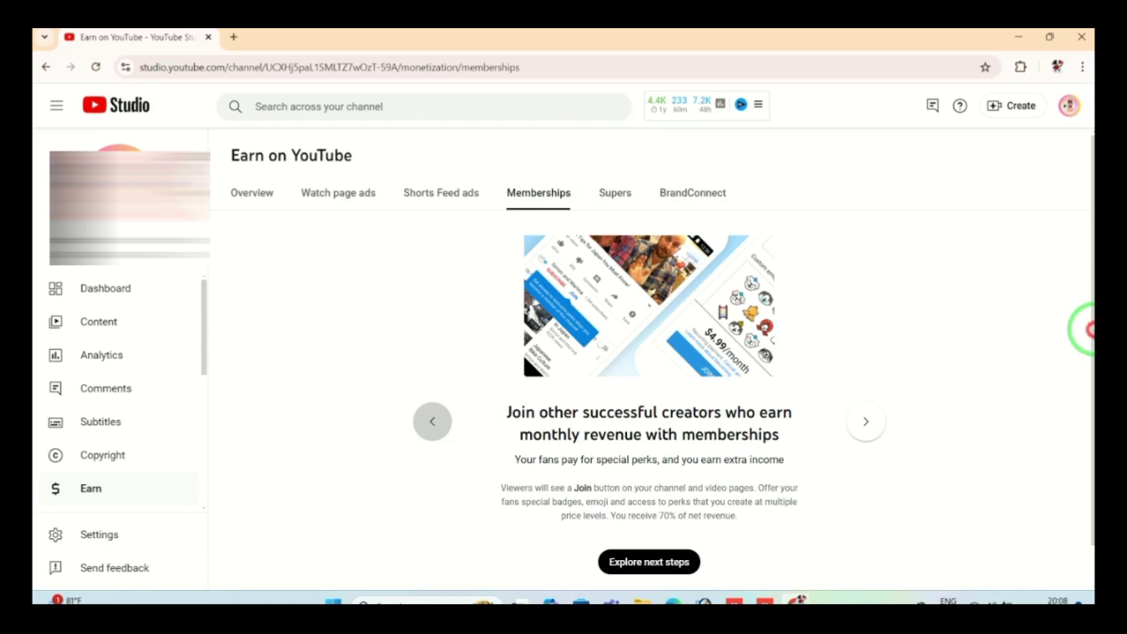
{"action": "scroll", "coordinate": [1091, 436], "scroll_direction": "down", "scroll_amount": 1}
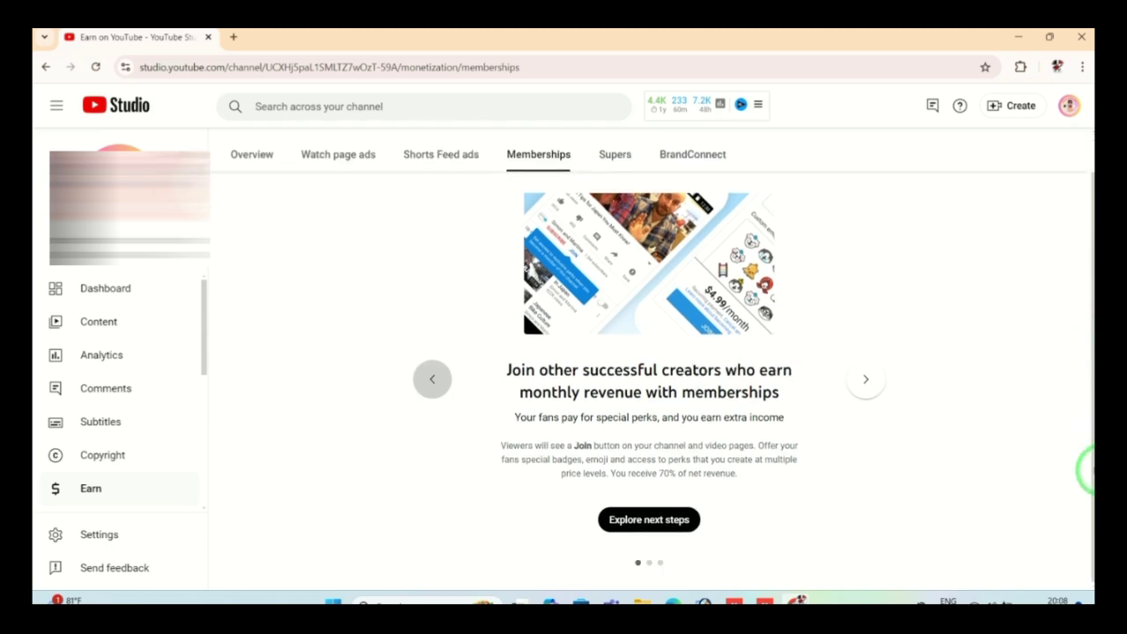
{"action": "left_click", "coordinate": [867, 384]}
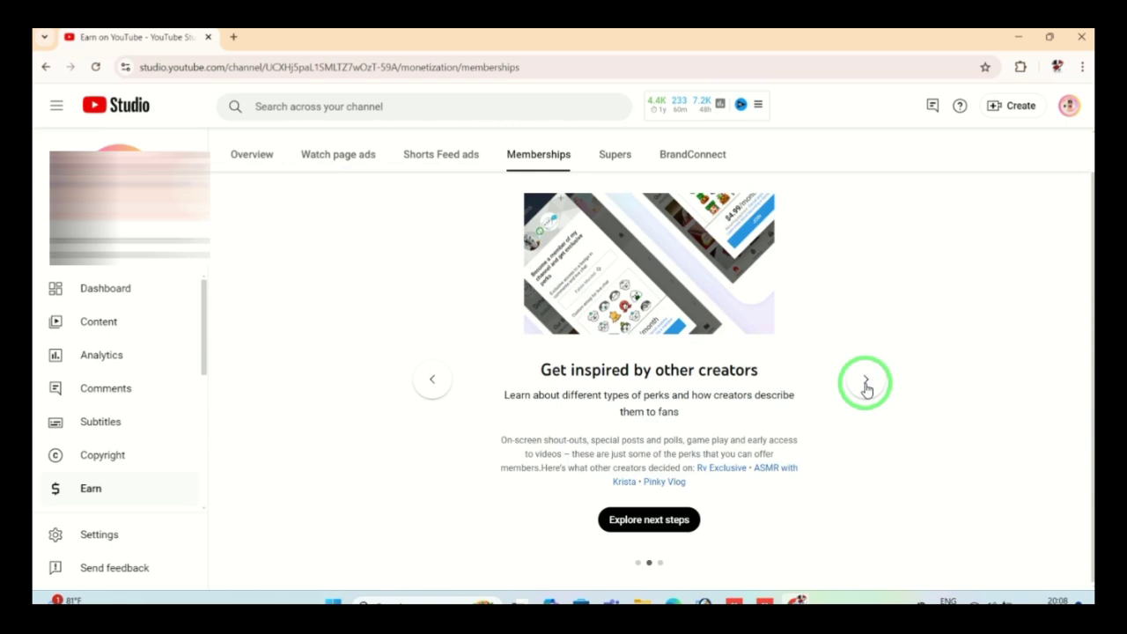
{"action": "left_click", "coordinate": [867, 384]}
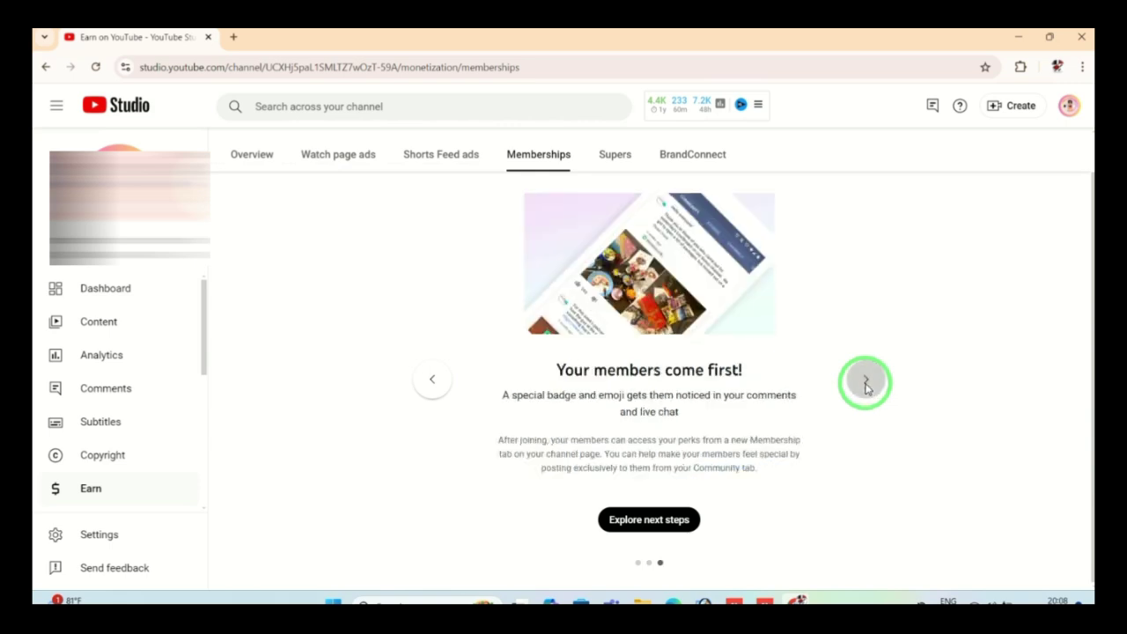
{"action": "left_click", "coordinate": [676, 524]}
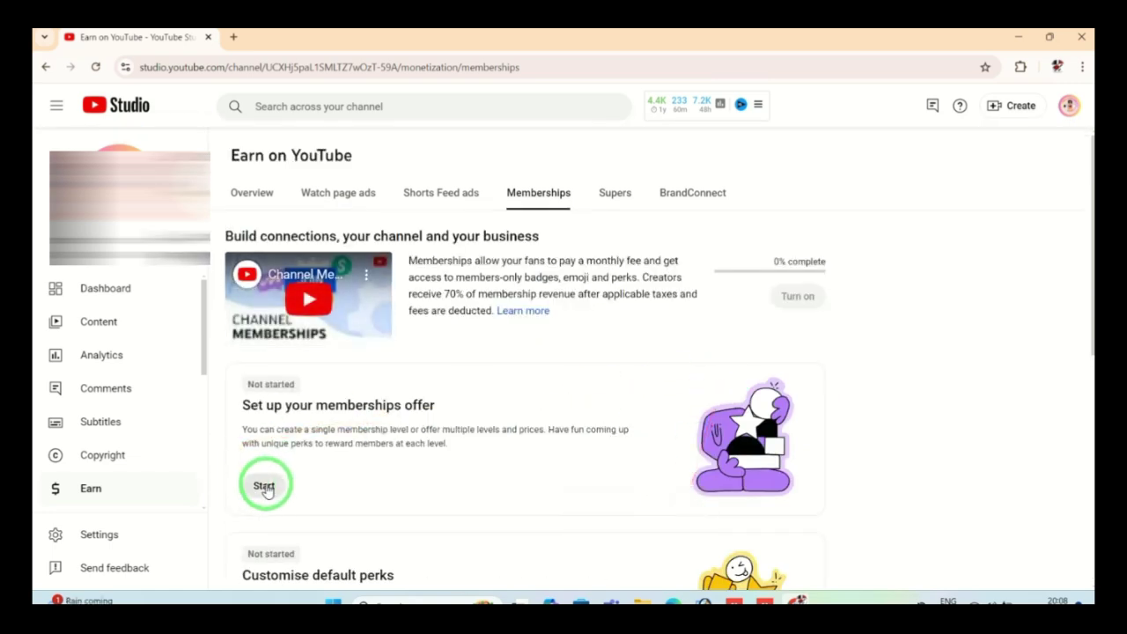
Step: Choose the 3 levels membership template, tick the price acknowledgement and submit for review
{"action": "left_click", "coordinate": [264, 487]}
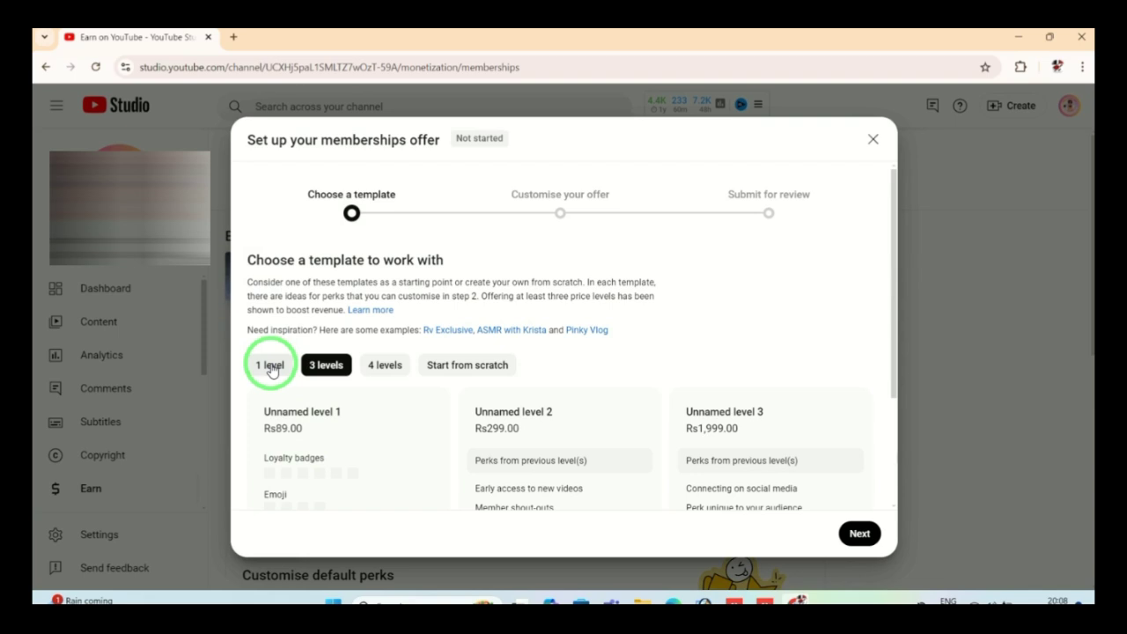
{"action": "left_click", "coordinate": [271, 368]}
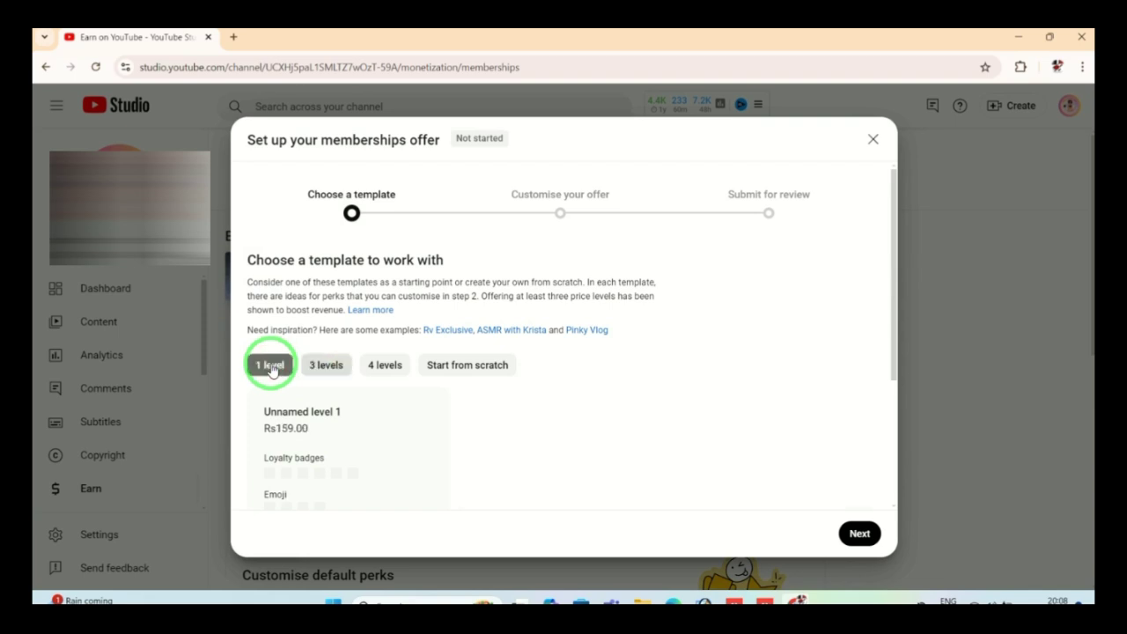
{"action": "left_click", "coordinate": [326, 366]}
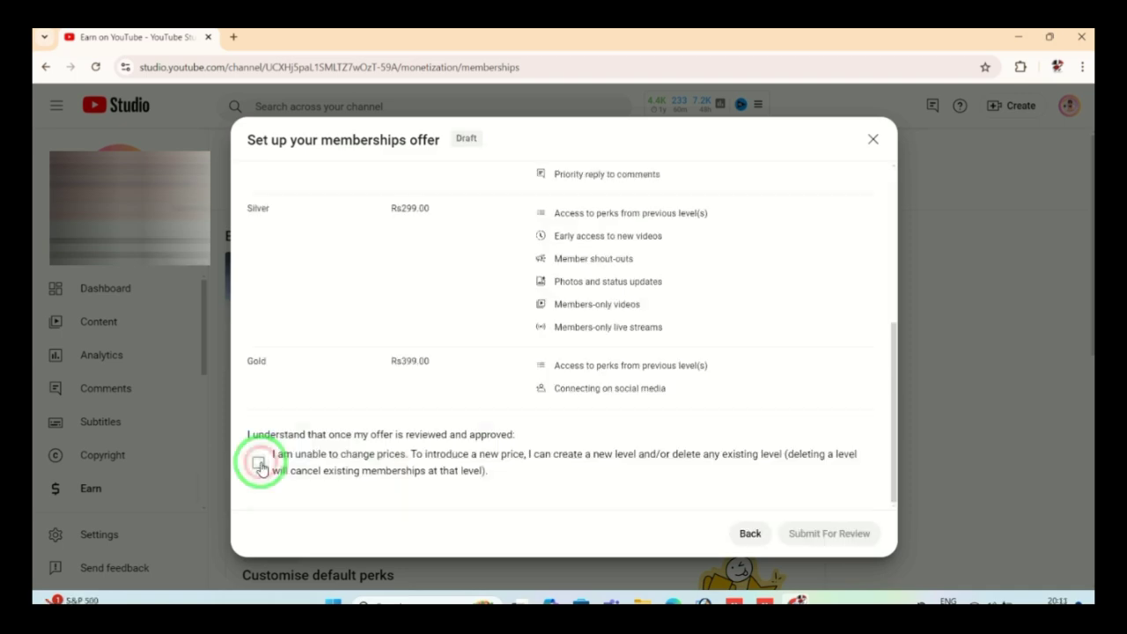
{"action": "left_click", "coordinate": [258, 462]}
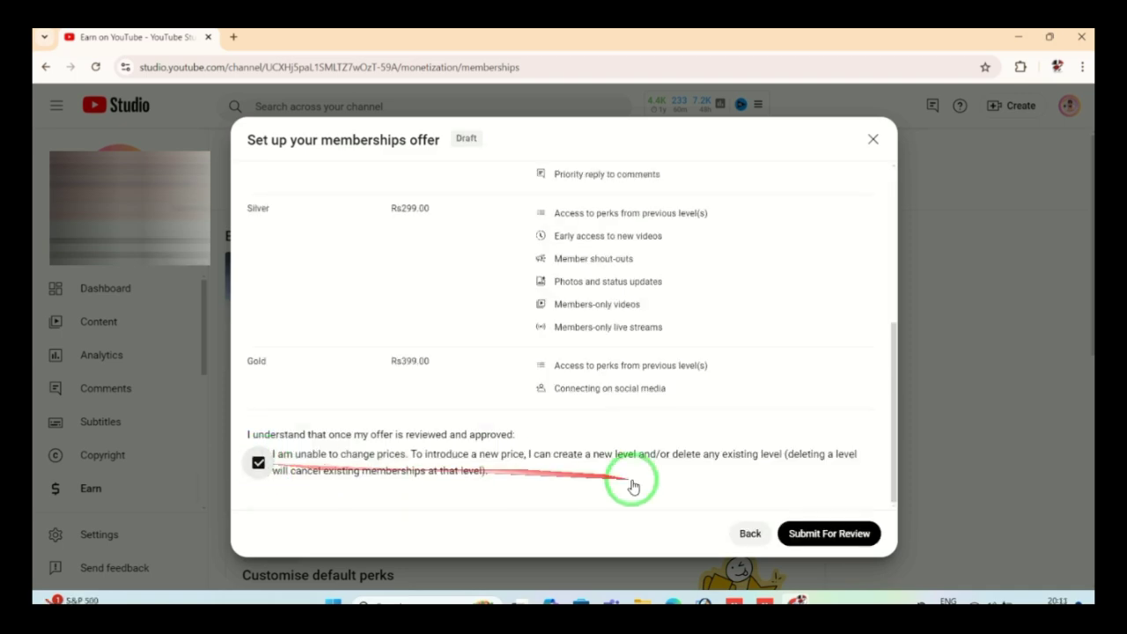
{"action": "left_click", "coordinate": [828, 535]}
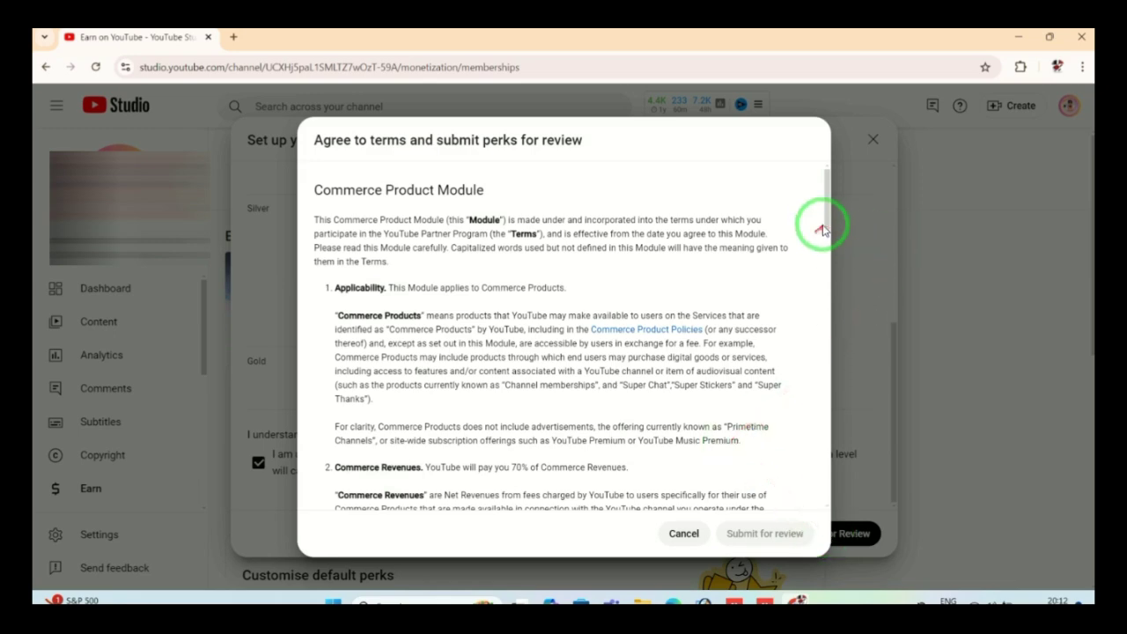
Step: Tick the policy-compliance and terms agreement boxes and submit the membership perks for review
{"action": "left_click_drag", "start_coordinate": [821, 229], "coordinate": [738, 494]}
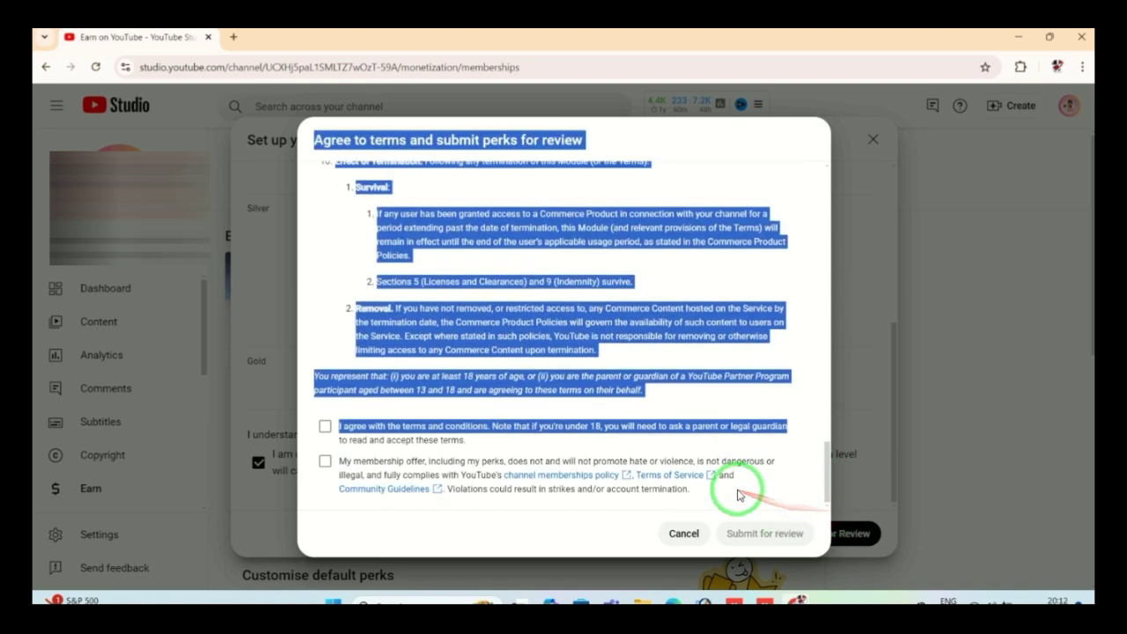
{"action": "left_click", "coordinate": [325, 461]}
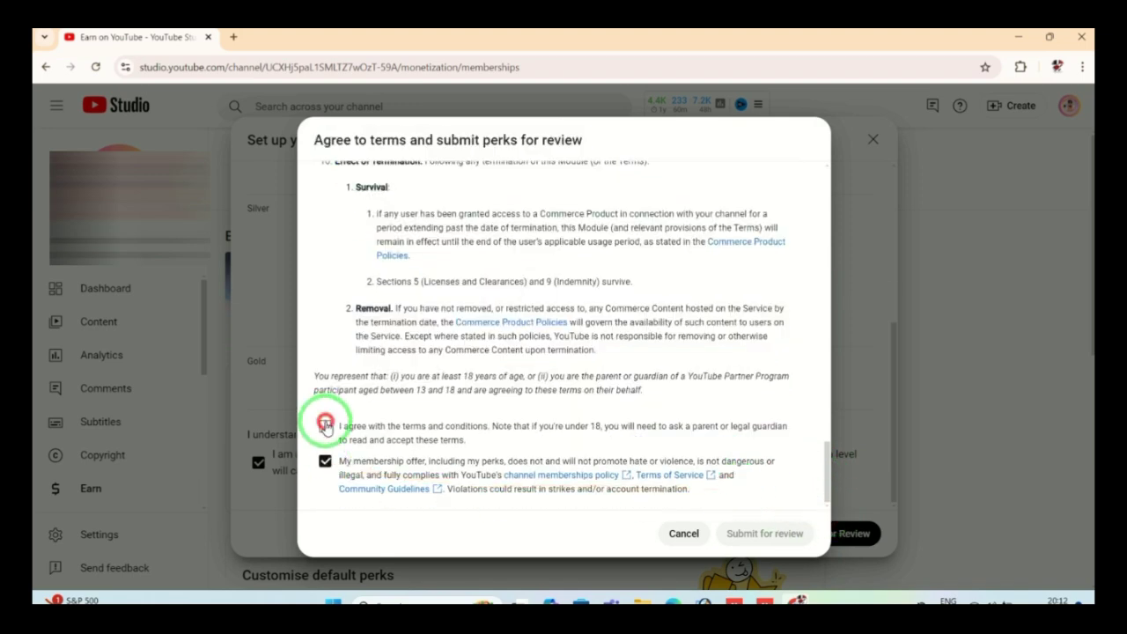
{"action": "left_click", "coordinate": [366, 433]}
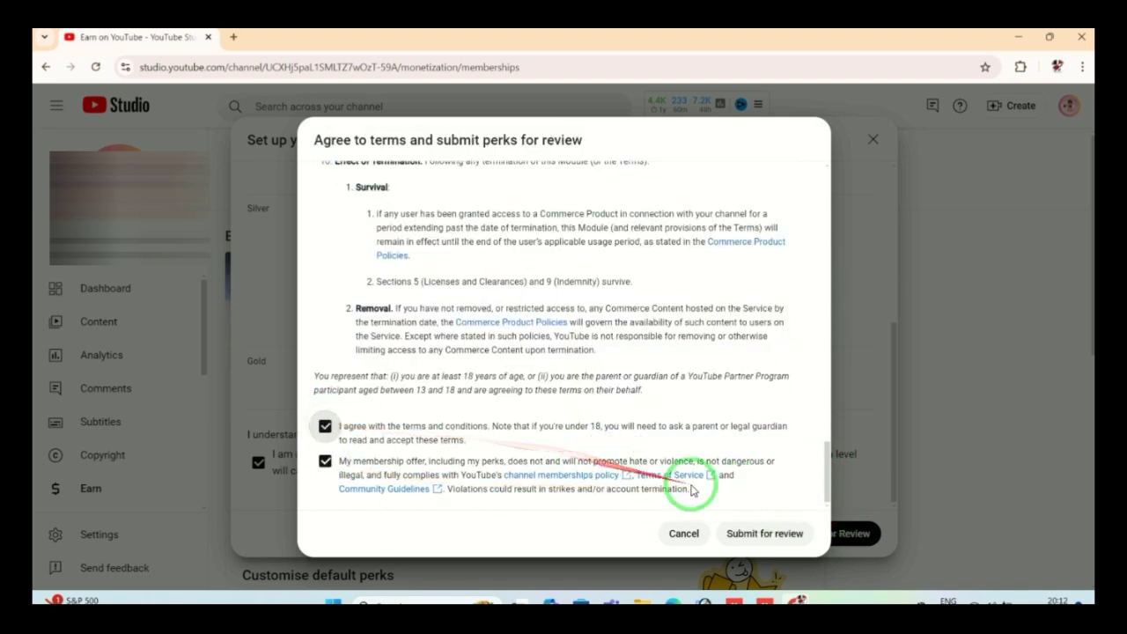
{"action": "left_click", "coordinate": [756, 536]}
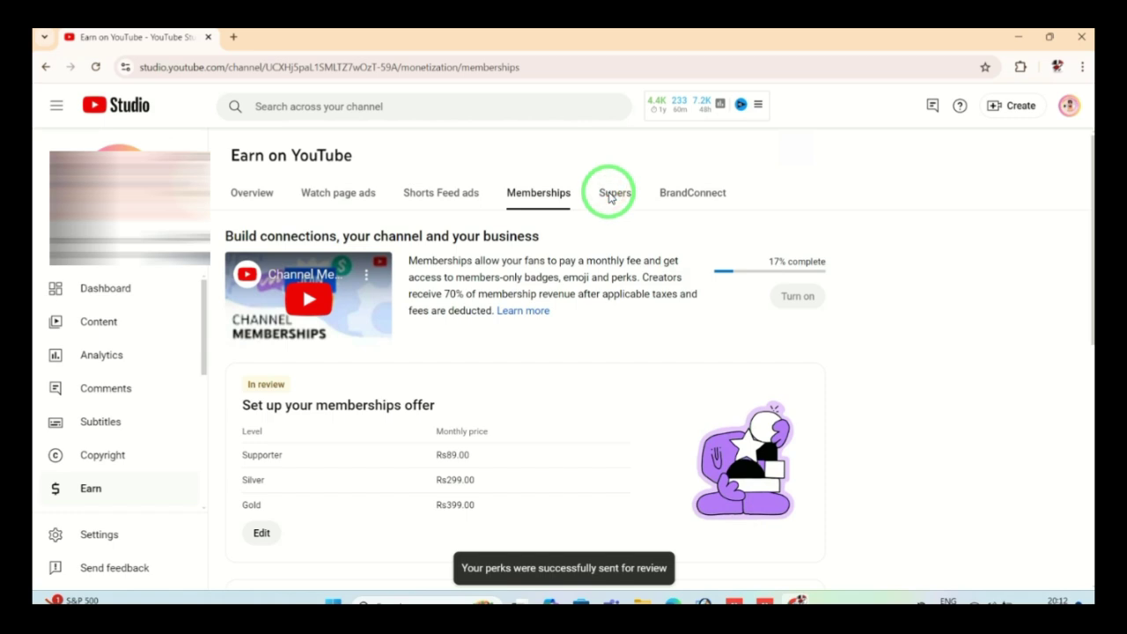
Step: On the Supers tab, switch on the Super Chat and Super Stickers toggles
{"action": "left_click", "coordinate": [614, 194]}
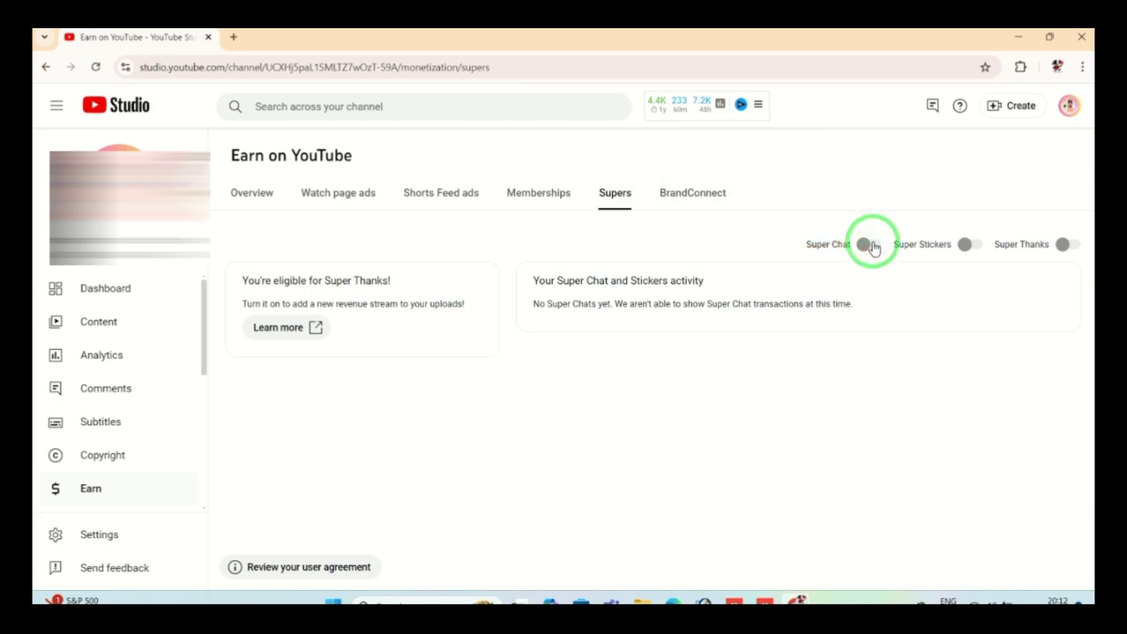
{"action": "left_click", "coordinate": [870, 245]}
{"action": "left_click", "coordinate": [971, 246]}
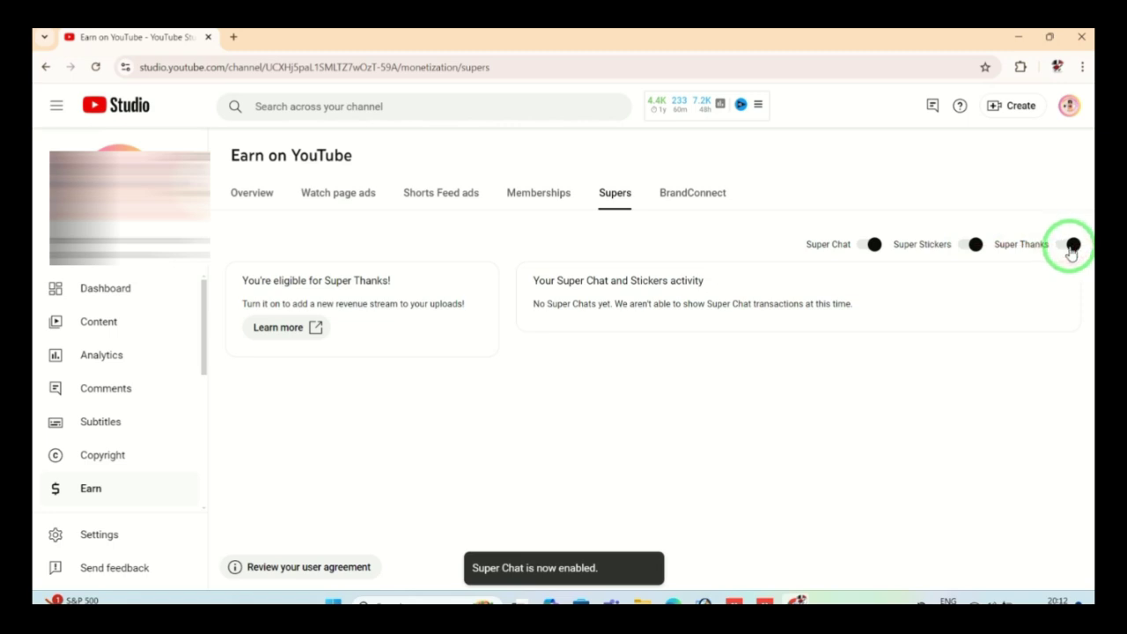
{"action": "left_click", "coordinate": [974, 246]}
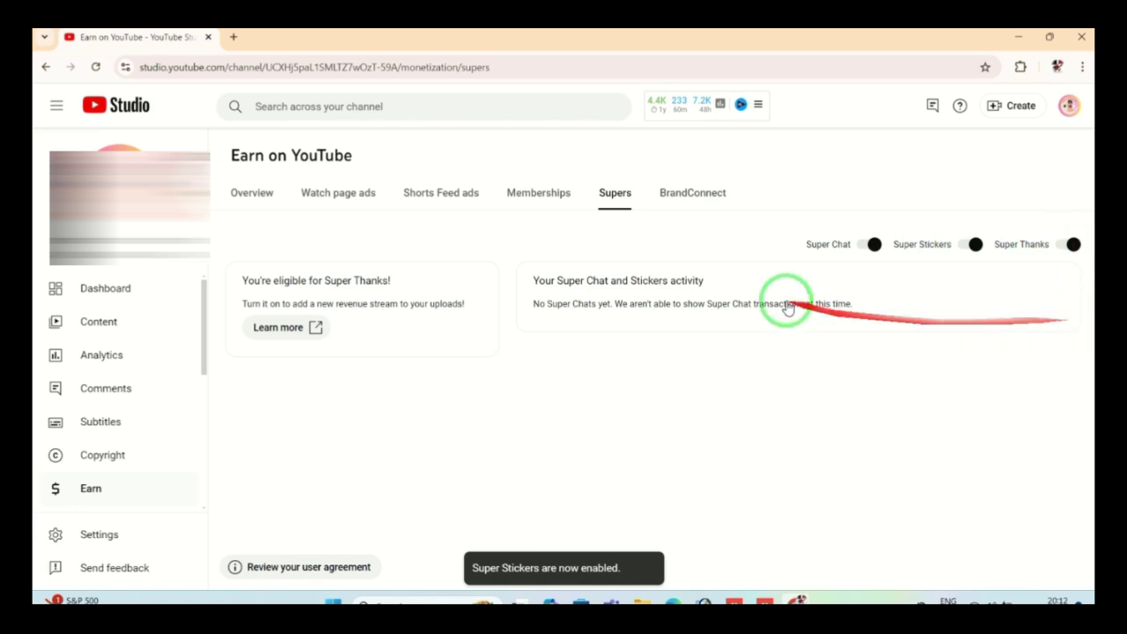
Step: Enable Super Thanks on the Supers tab, then go to the BrandConnect tab
{"action": "left_click", "coordinate": [694, 194]}
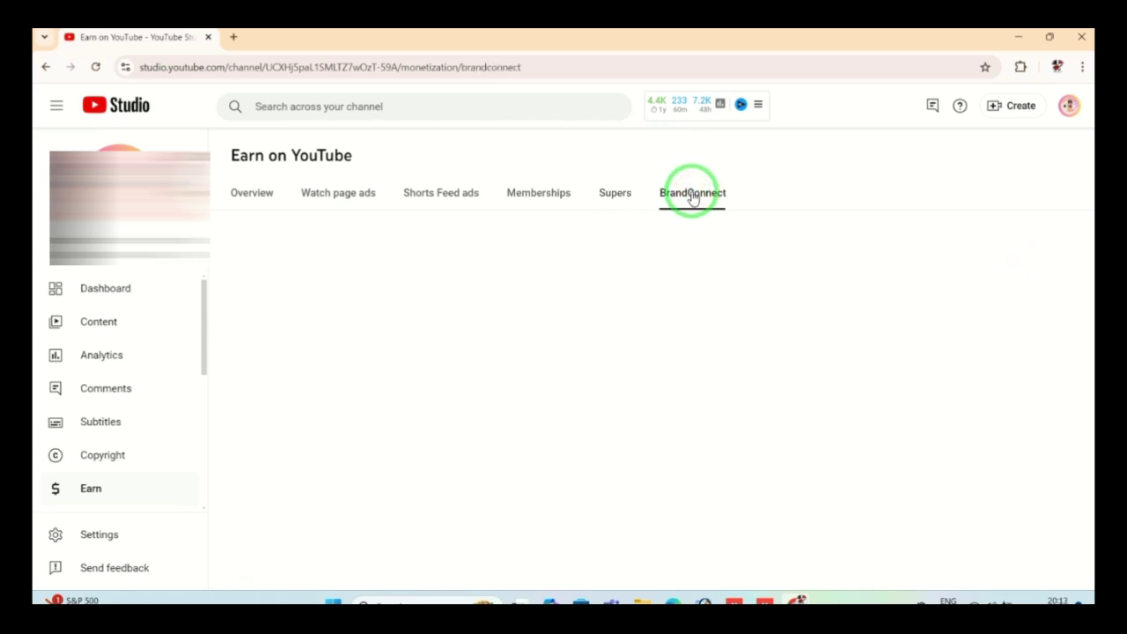
{"action": "left_click", "coordinate": [614, 197]}
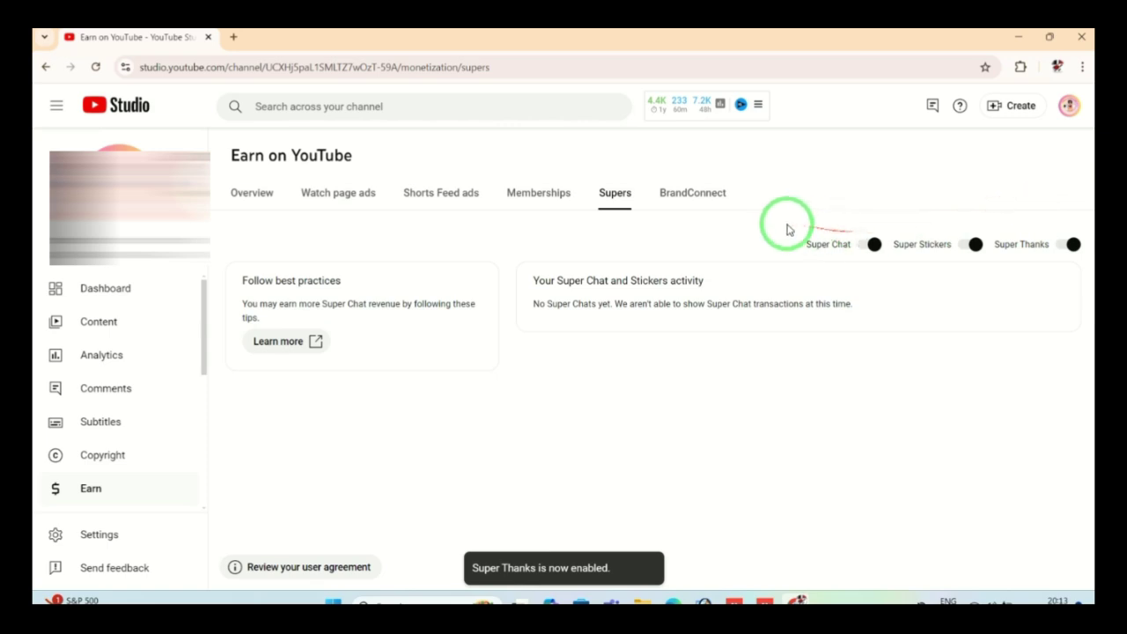
{"action": "left_click", "coordinate": [698, 196]}
{"action": "left_click", "coordinate": [694, 193]}
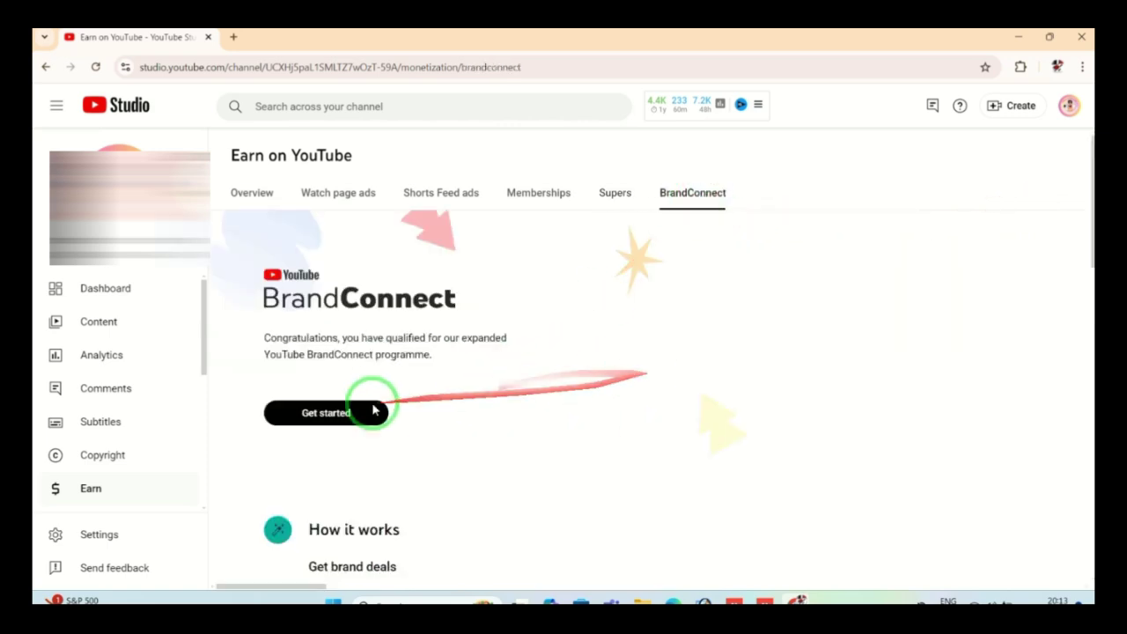
Step: Begin BrandConnect sign-up, scroll through the terms and enter the signer's full name
{"action": "left_click", "coordinate": [326, 413]}
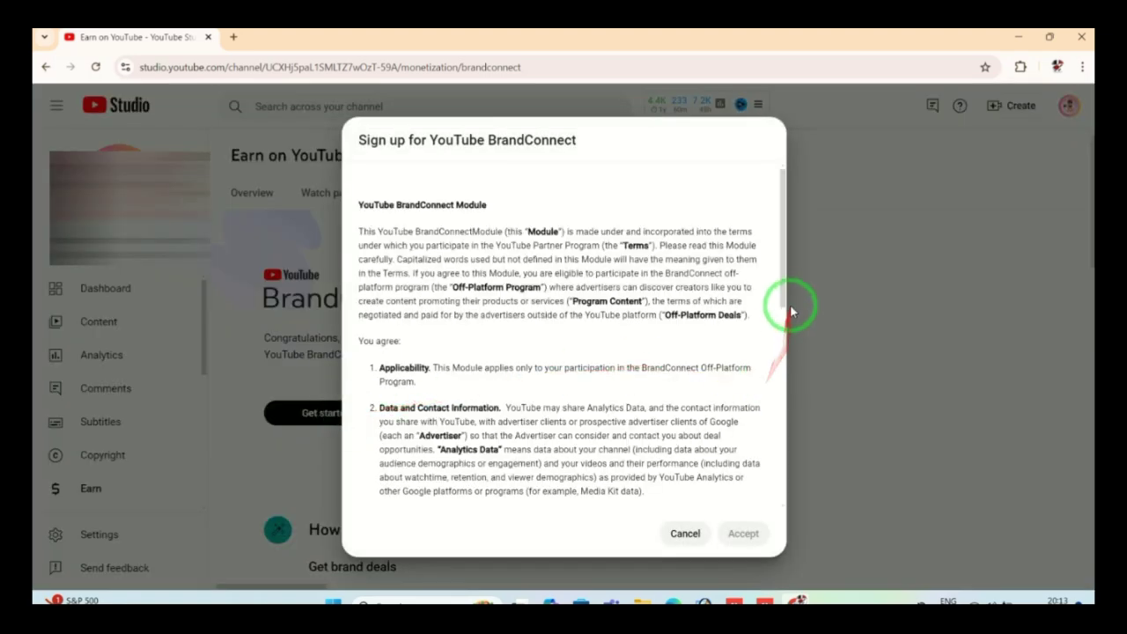
{"action": "left_click_drag", "start_coordinate": [785, 302], "coordinate": [773, 497]}
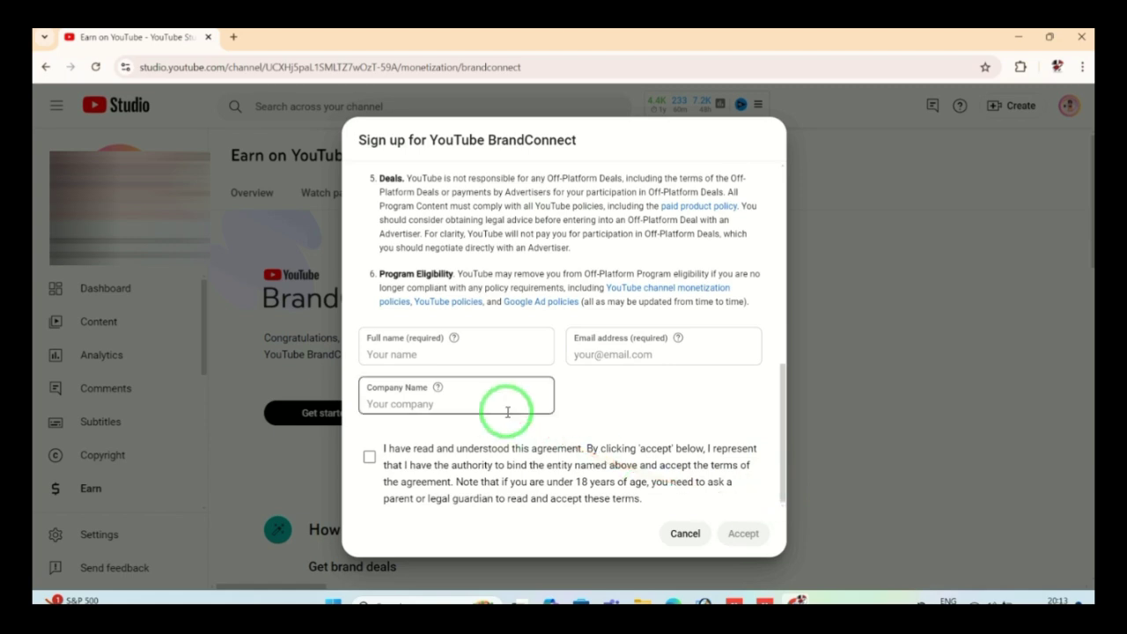
{"action": "left_click", "coordinate": [486, 359]}
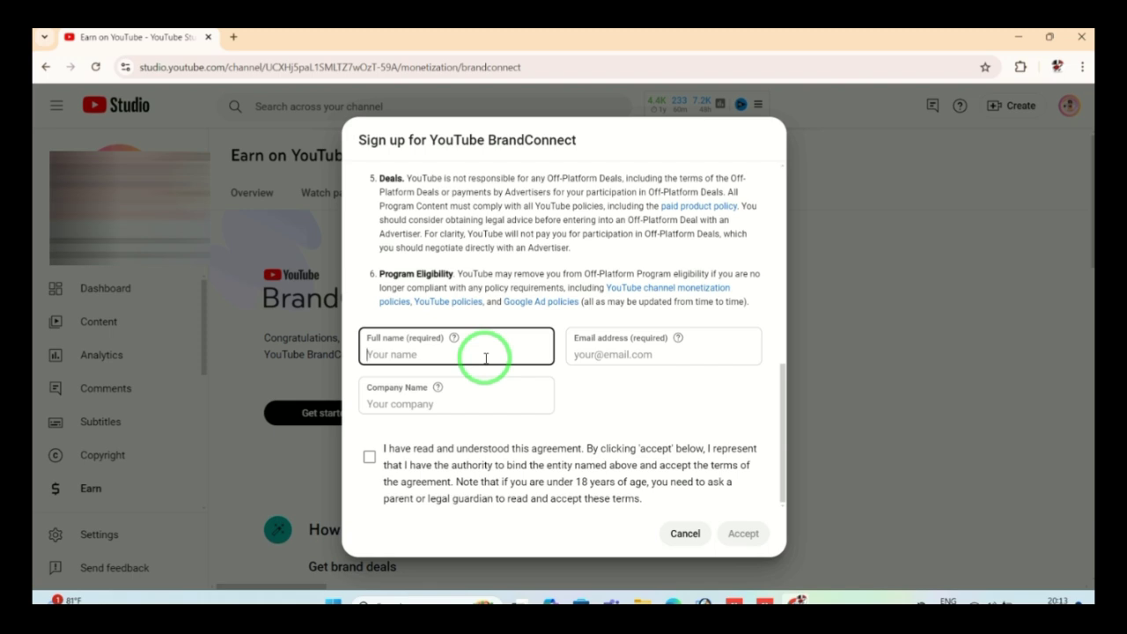
{"action": "key", "text": "Caps_Lock"}
{"action": "key", "text": "Caps_Lock"}
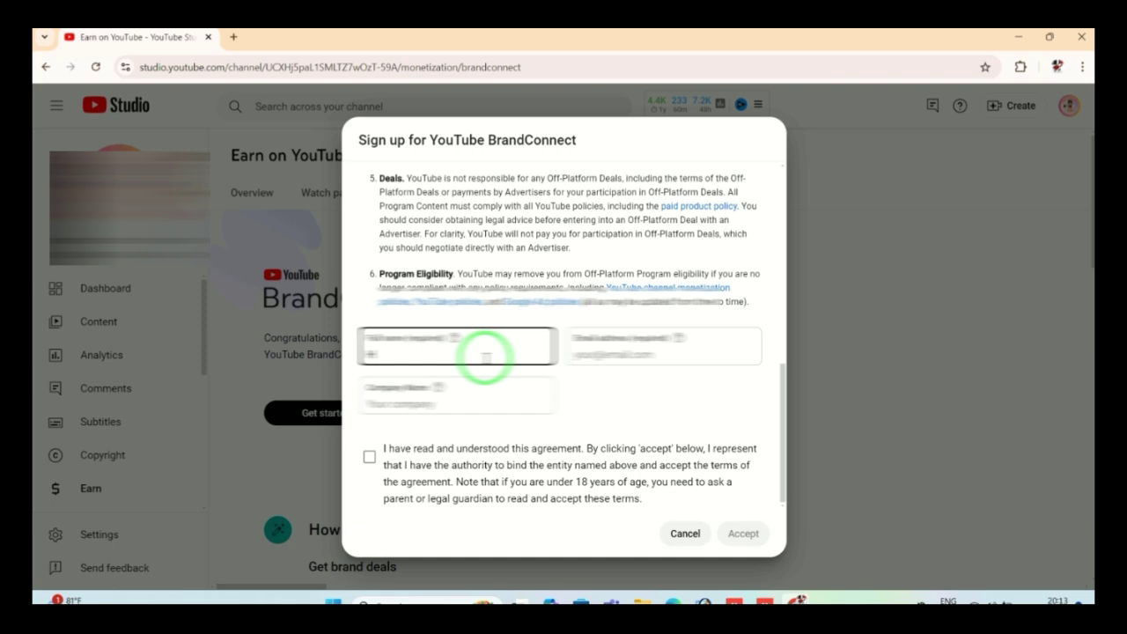
{"action": "key", "text": "Caps_Lock"}
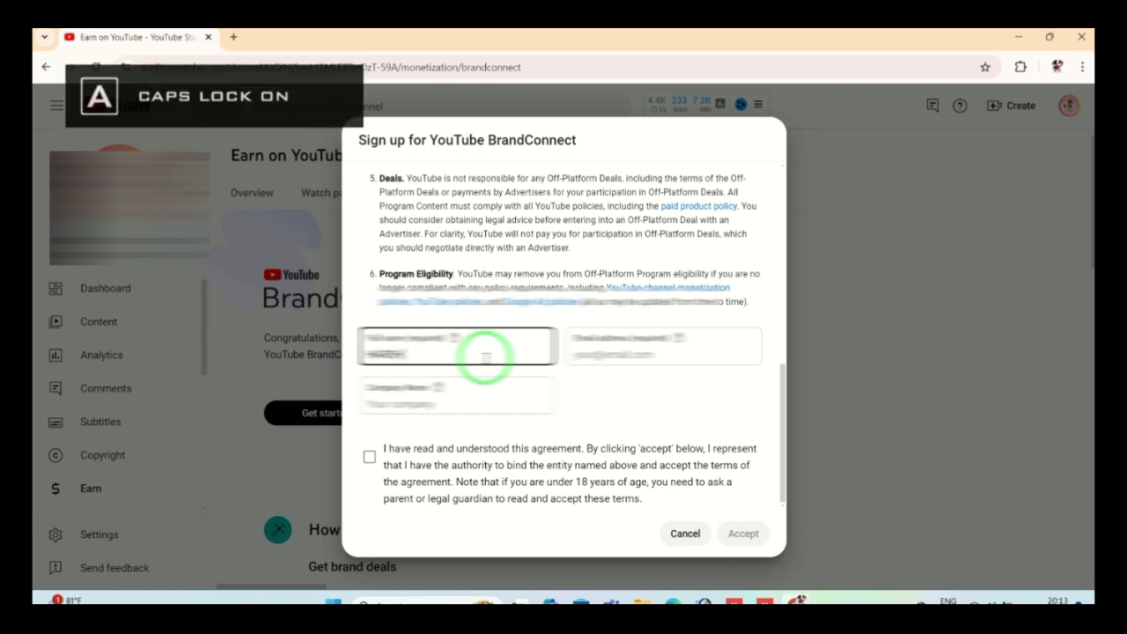
{"action": "key", "text": "Caps_Lock"}
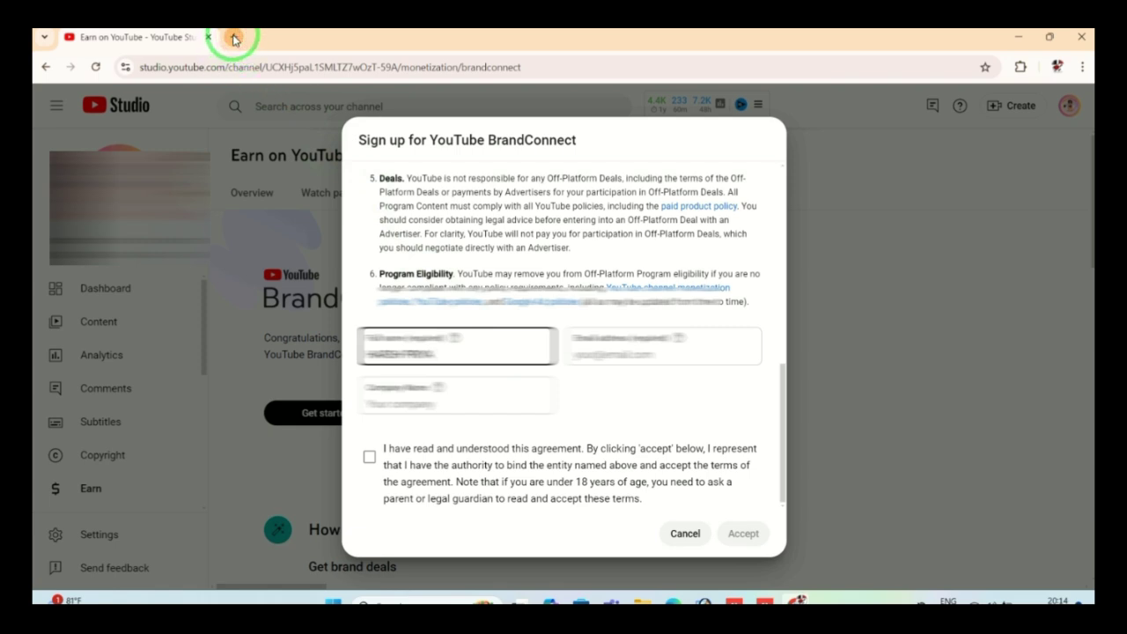
Step: Copy the signed-in Google account's e-mail address from a new tab's account panel, then return to the BrandConnect form
{"action": "left_click", "coordinate": [233, 37]}
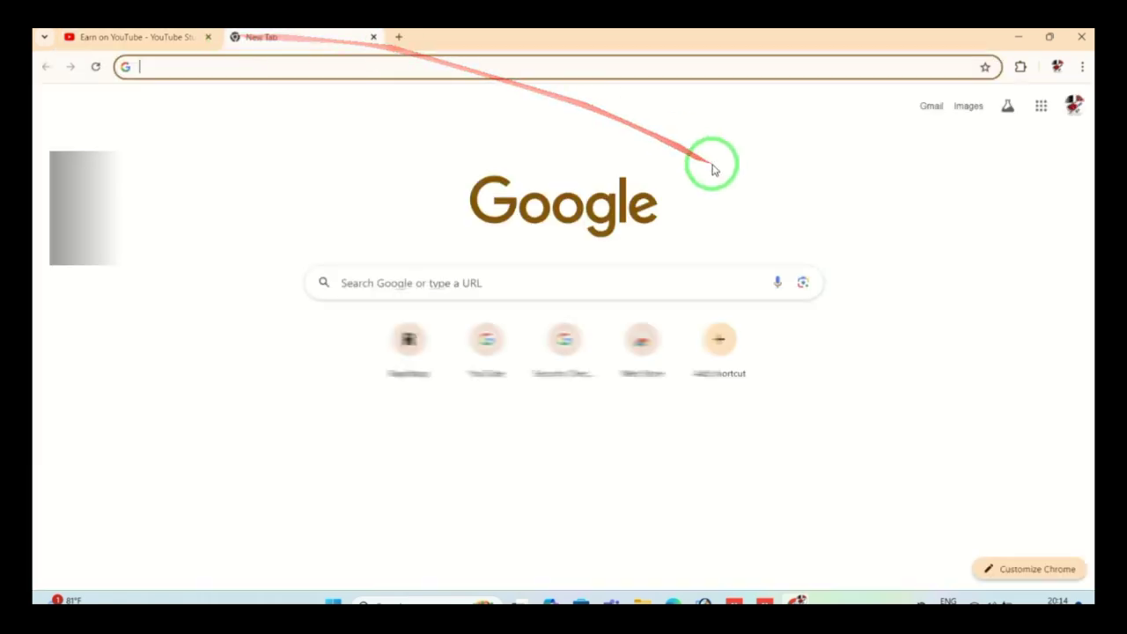
{"action": "left_click", "coordinate": [1071, 113]}
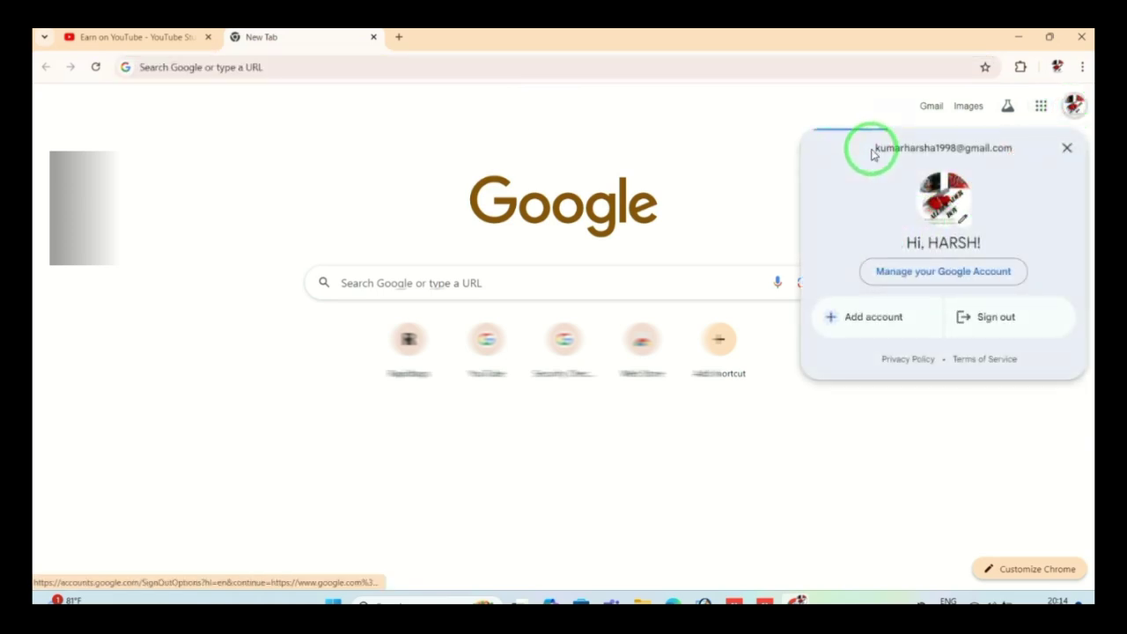
{"action": "left_click_drag", "start_coordinate": [874, 150], "coordinate": [1014, 155]}
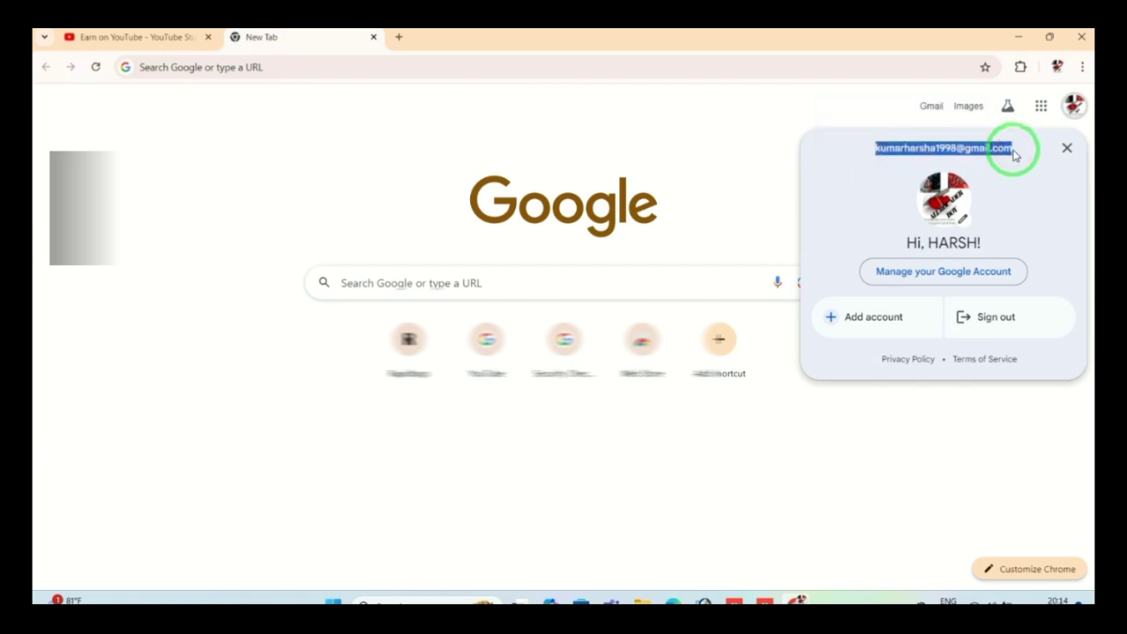
{"action": "key", "text": "Caps_Lock"}
{"action": "key", "text": "Caps_Lock"}
{"action": "key", "text": "Caps_Lock"}
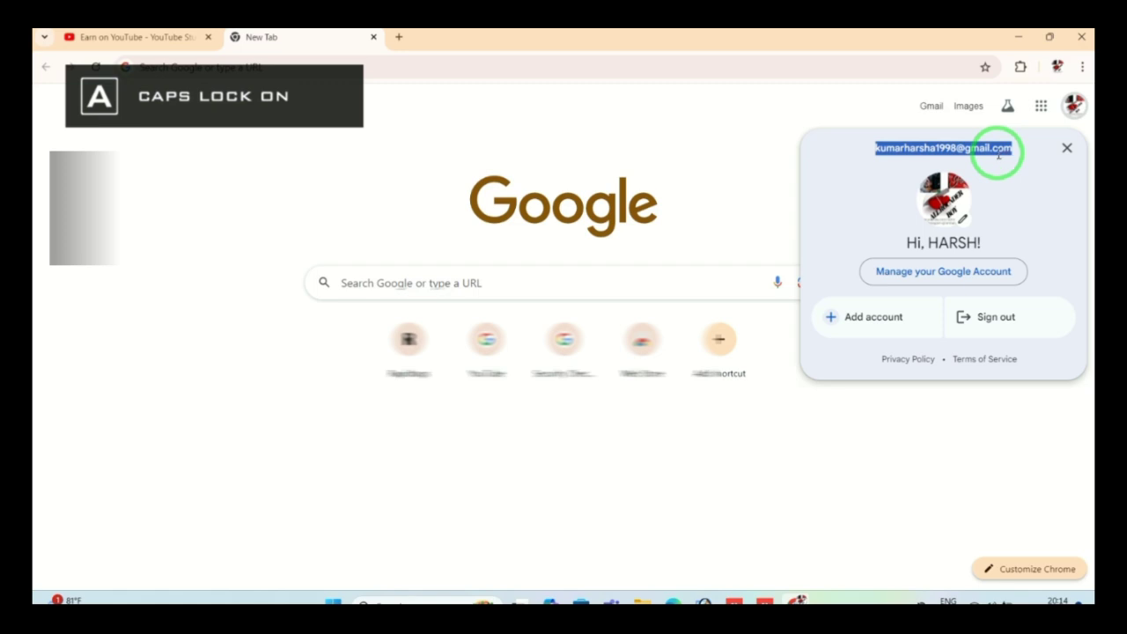
{"action": "right_click", "coordinate": [998, 153]}
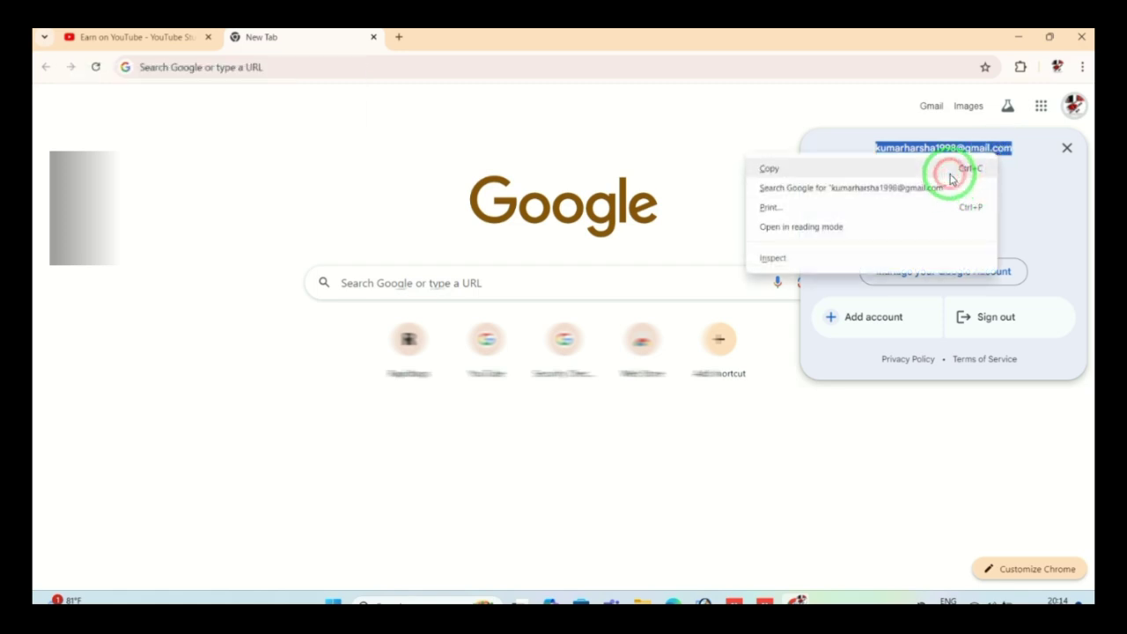
{"action": "left_click", "coordinate": [950, 170]}
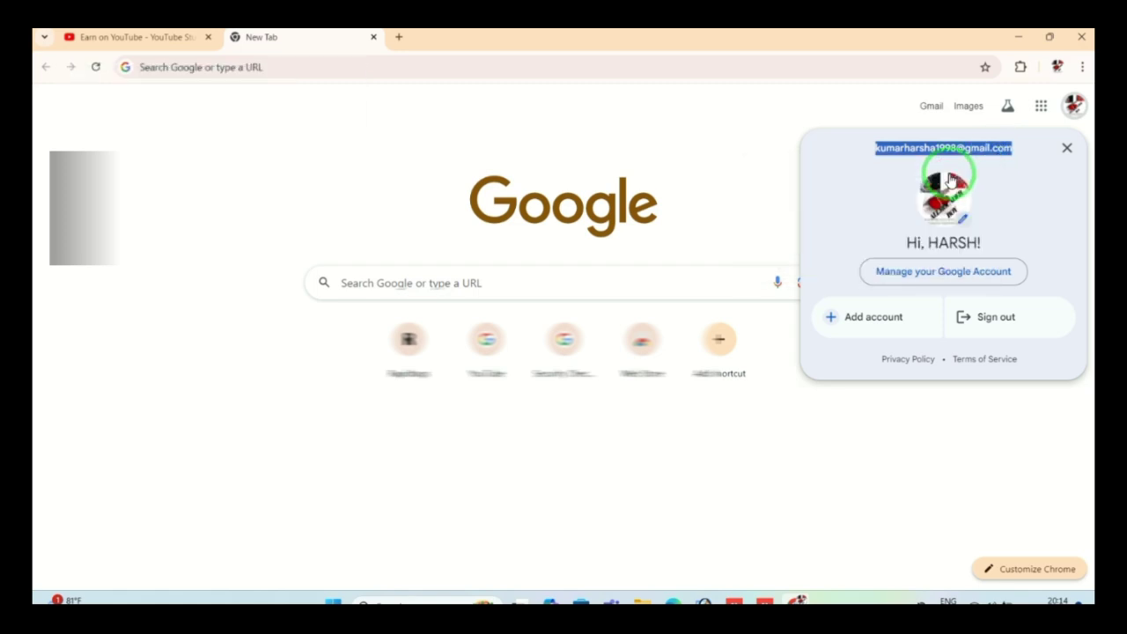
{"action": "left_click", "coordinate": [181, 40]}
Step: Paste the copied e-mail and type the company name 'THE Shoial Activist'
{"action": "left_click", "coordinate": [617, 357]}
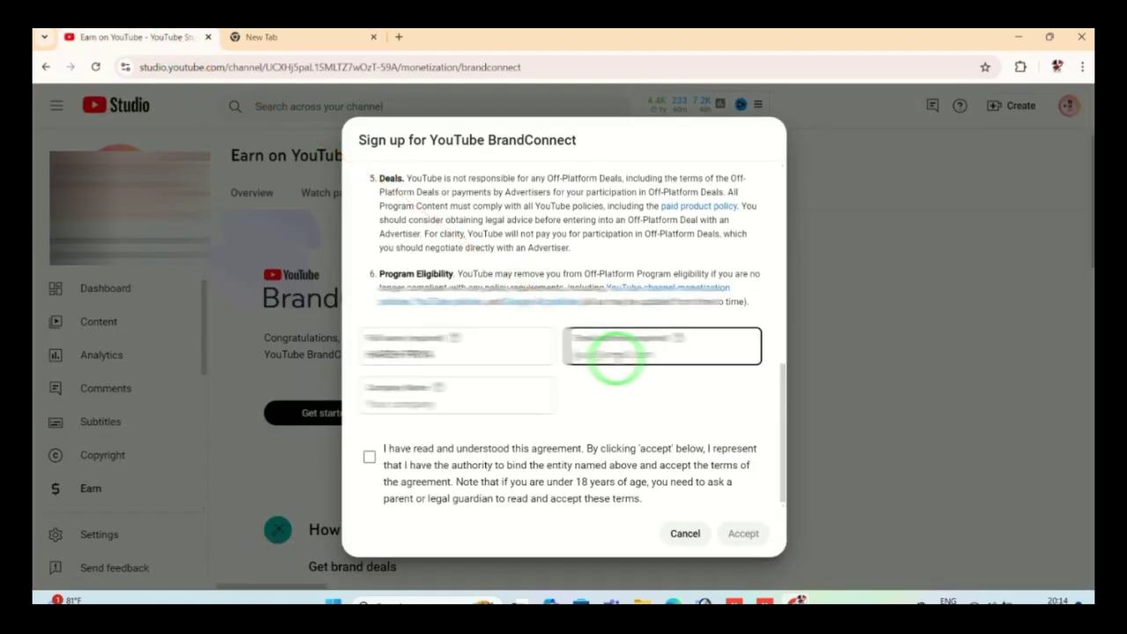
{"action": "key", "text": "Caps_Lock"}
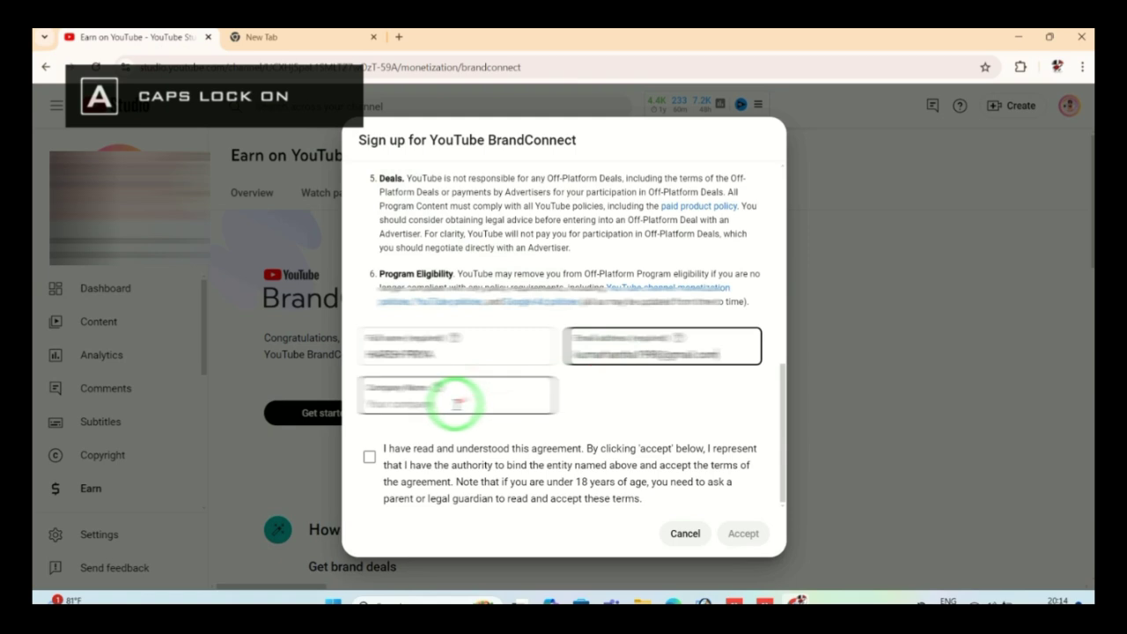
{"action": "left_click", "coordinate": [454, 405]}
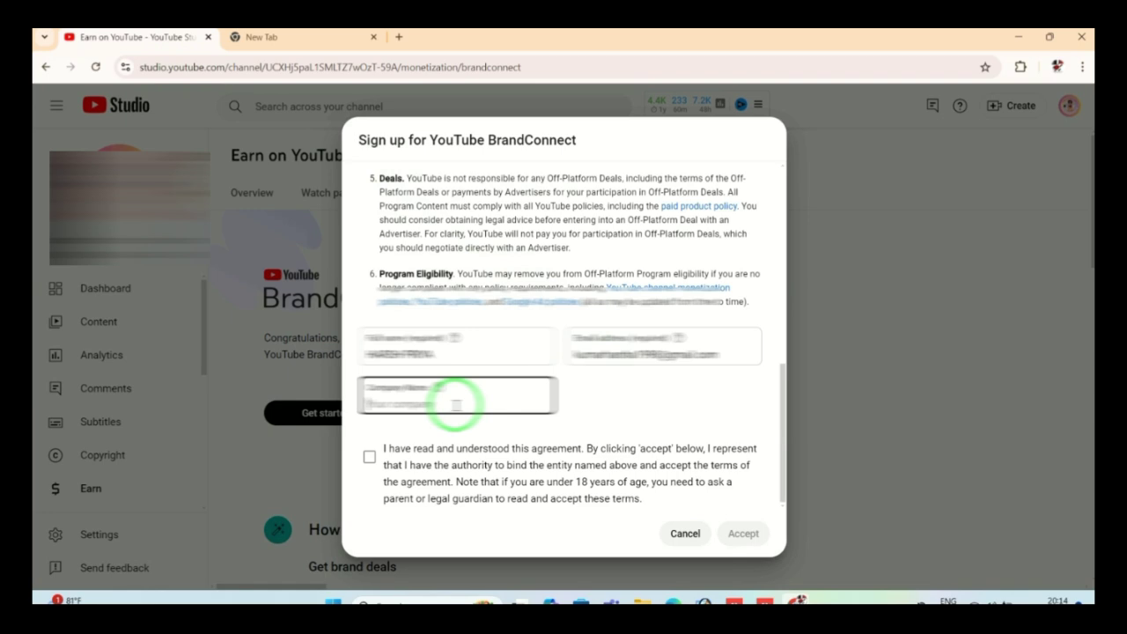
{"action": "type", "text": "THE"}
{"action": "key", "text": "Caps_Lock"}
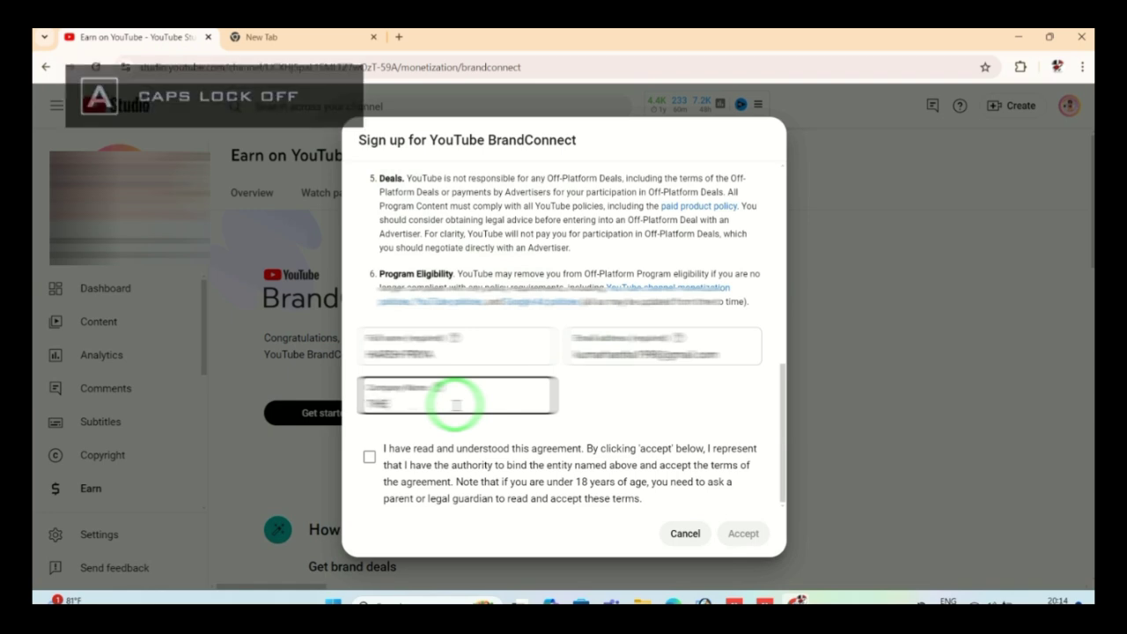
{"action": "key", "text": "Caps_Lock"}
{"action": "type", "text": "S"}
{"action": "key", "text": "Caps_Lock"}
{"action": "type", "text": "ho"}
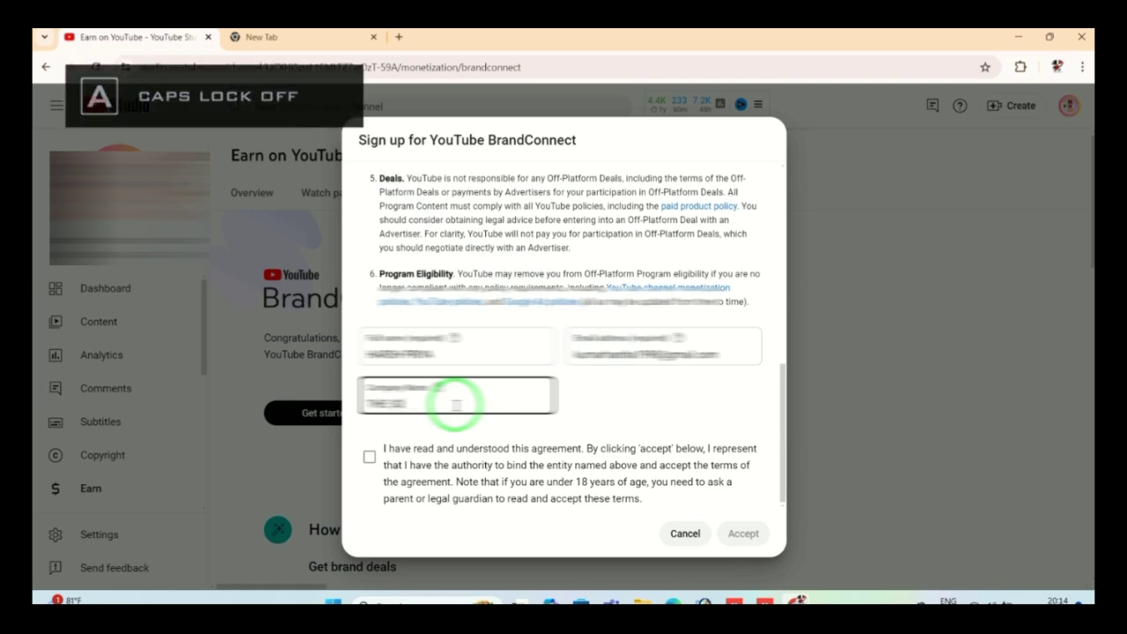
{"action": "type", "text": "ial"}
{"action": "key", "text": "Caps_Lock"}
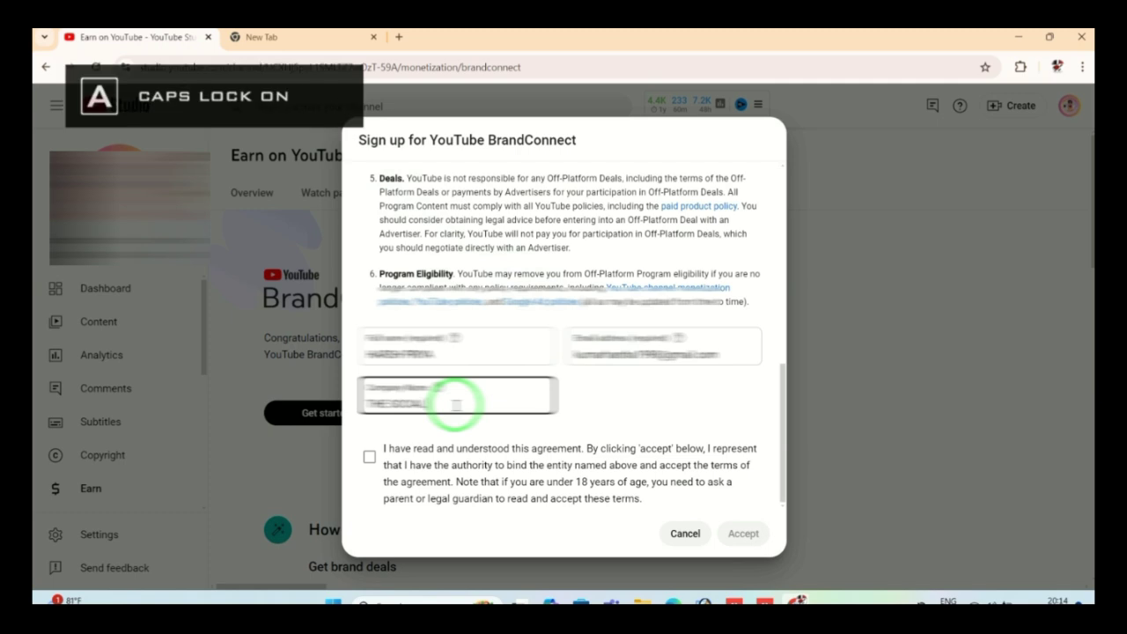
{"action": "type", "text": "A"}
{"action": "key", "text": "Caps_Lock"}
{"action": "type", "text": "ctivist"}
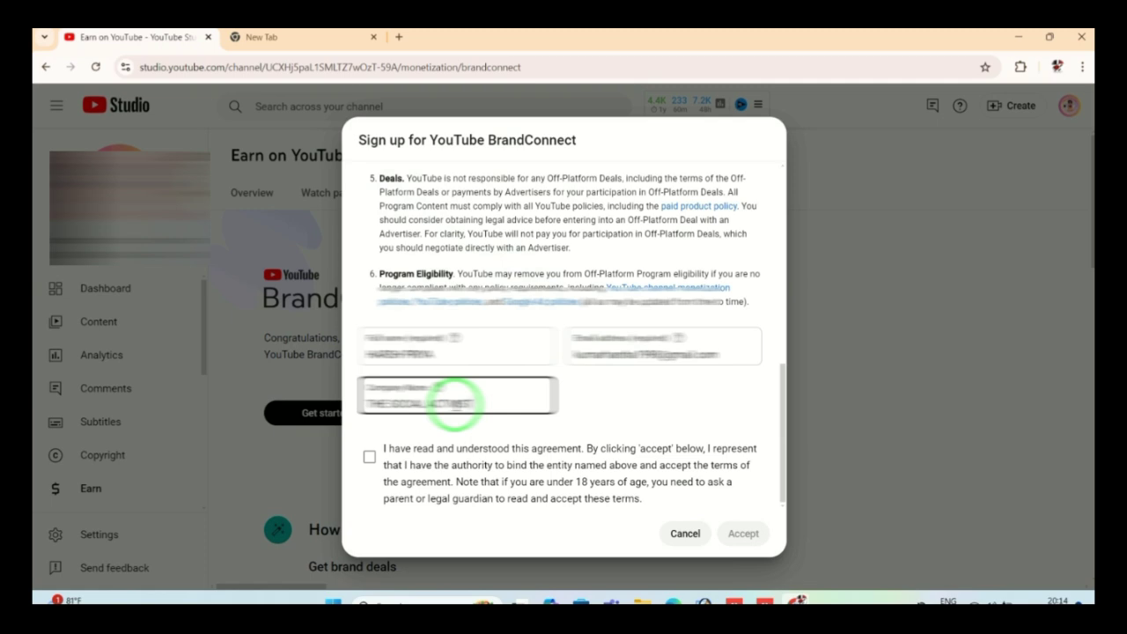
Step: Finish the company name with 'CHANNEL' and tick the agreement acknowledgement checkbox
{"action": "key", "text": "Caps_Lock"}
{"action": "type", "text": "CHA"}
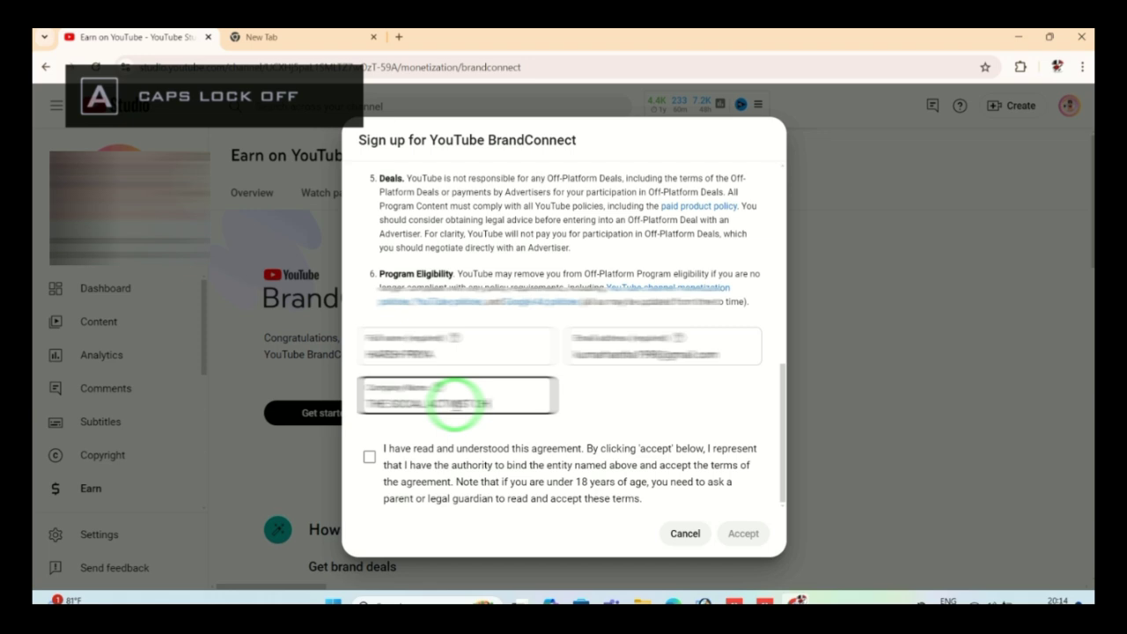
{"action": "type", "text": "NNEL"}
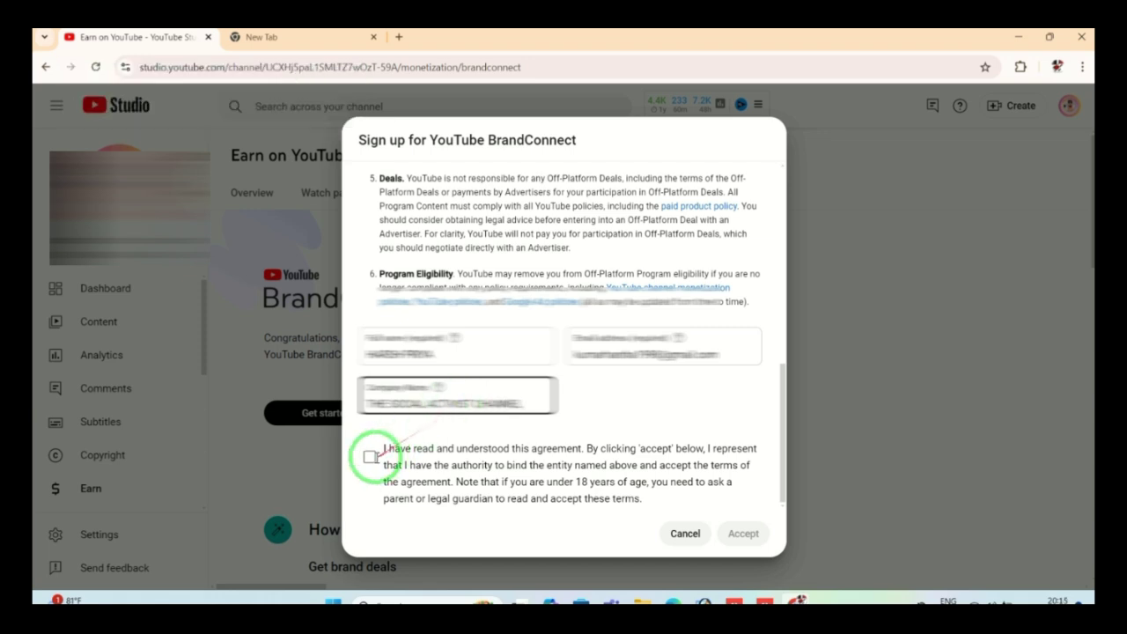
{"action": "left_click", "coordinate": [369, 458]}
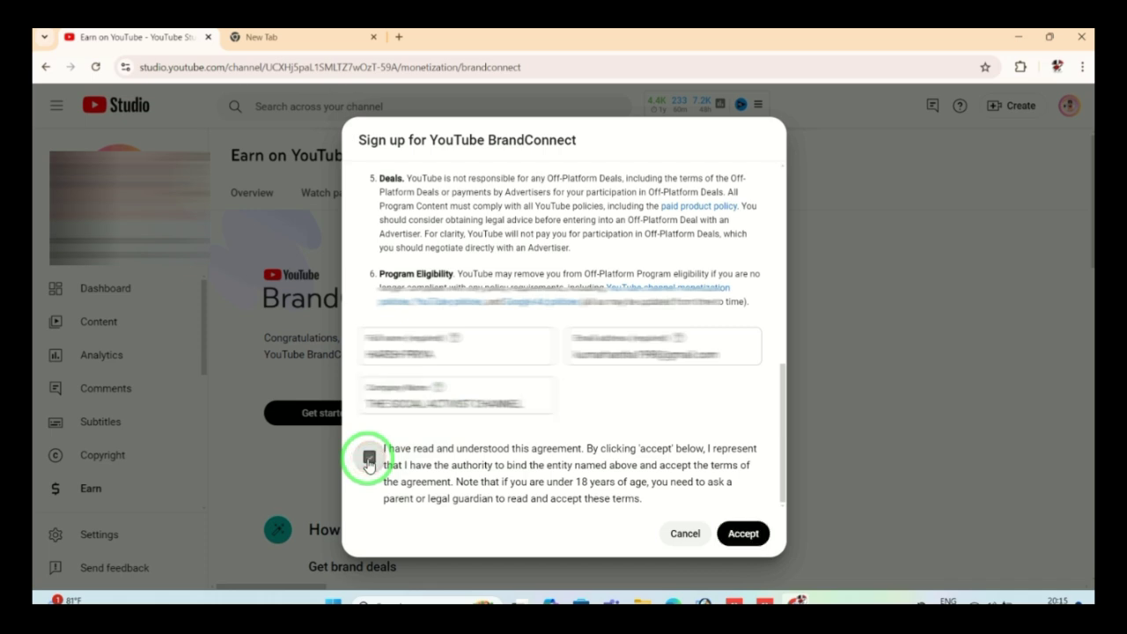
Step: Accept the BrandConnect agreement, skip suggested prices, keep the contact e-mail, and review Preferences
{"action": "left_click", "coordinate": [747, 536]}
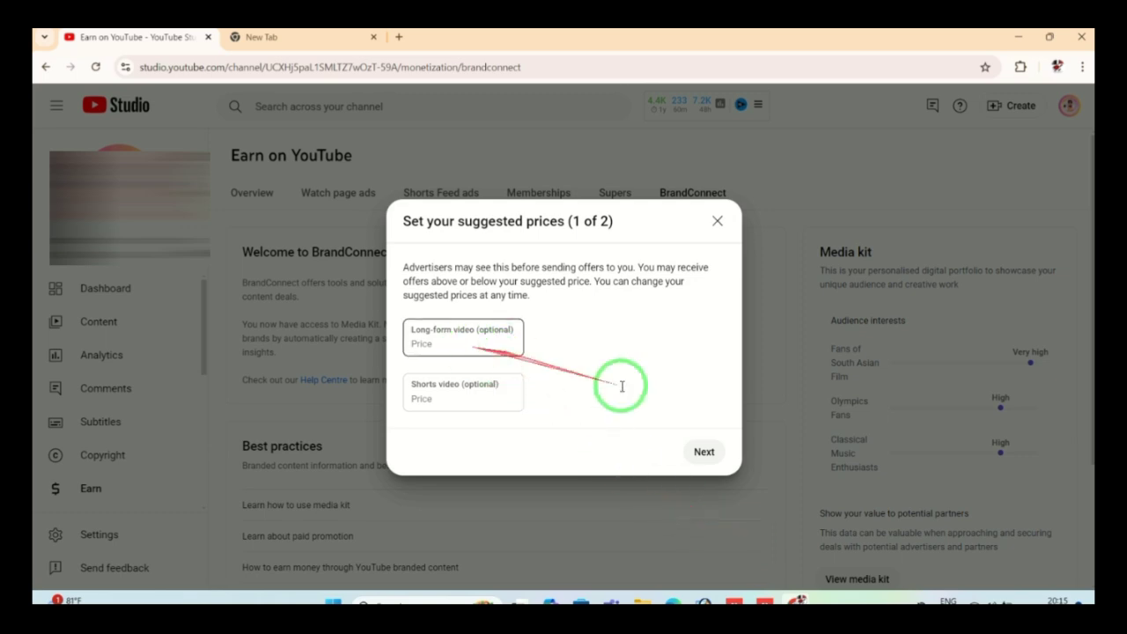
{"action": "left_click", "coordinate": [714, 454]}
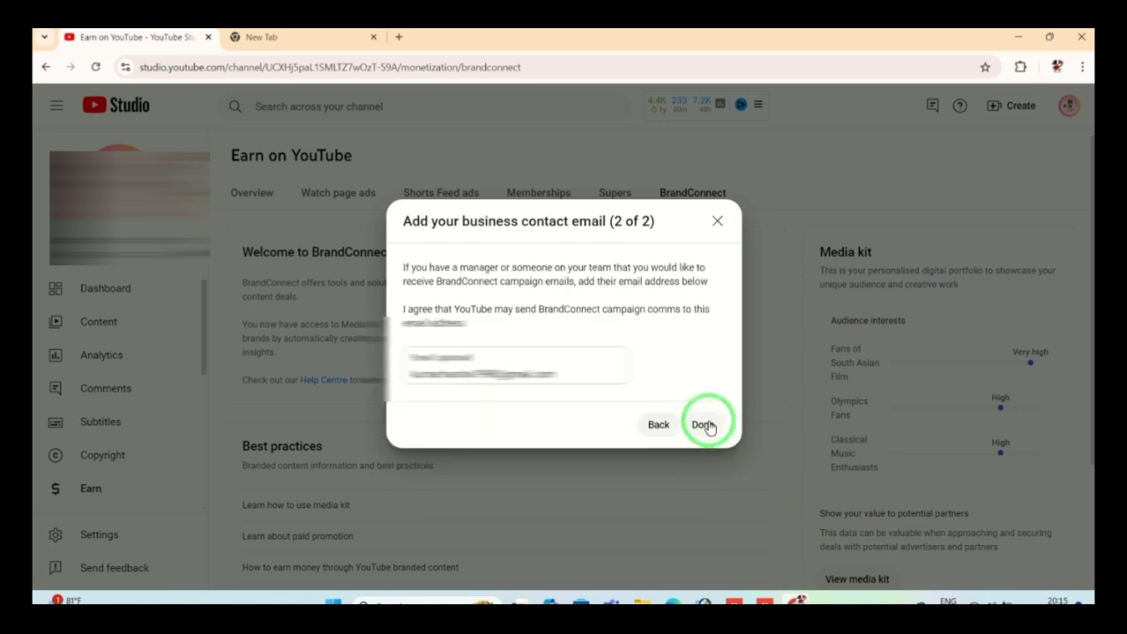
{"action": "left_click", "coordinate": [708, 426]}
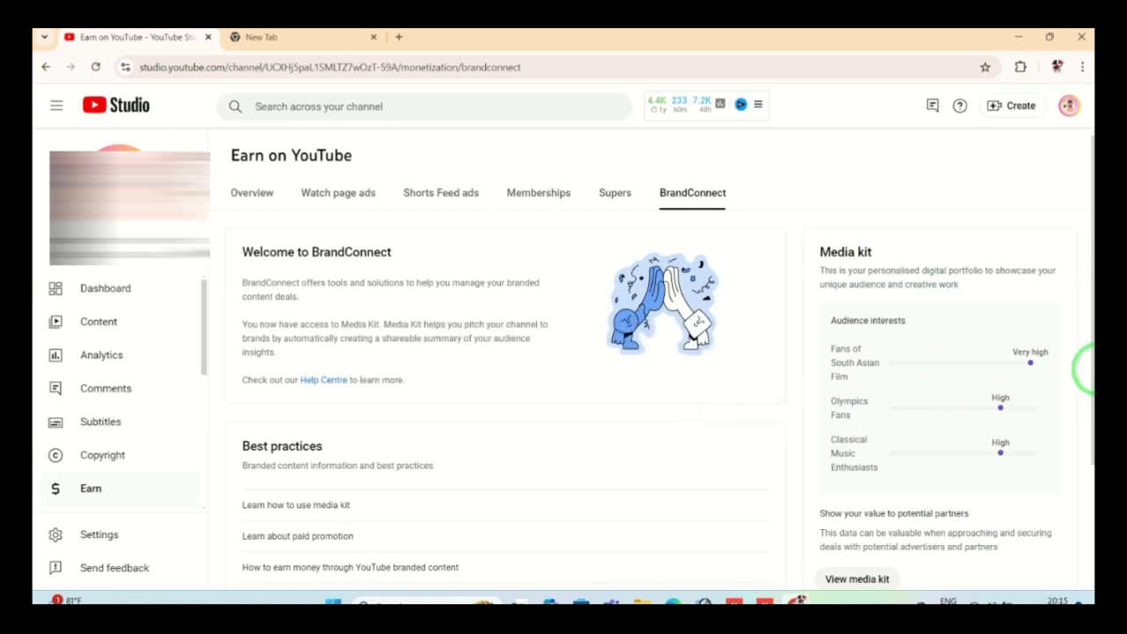
{"action": "scroll", "coordinate": [1087, 516], "scroll_direction": "down", "scroll_amount": 2}
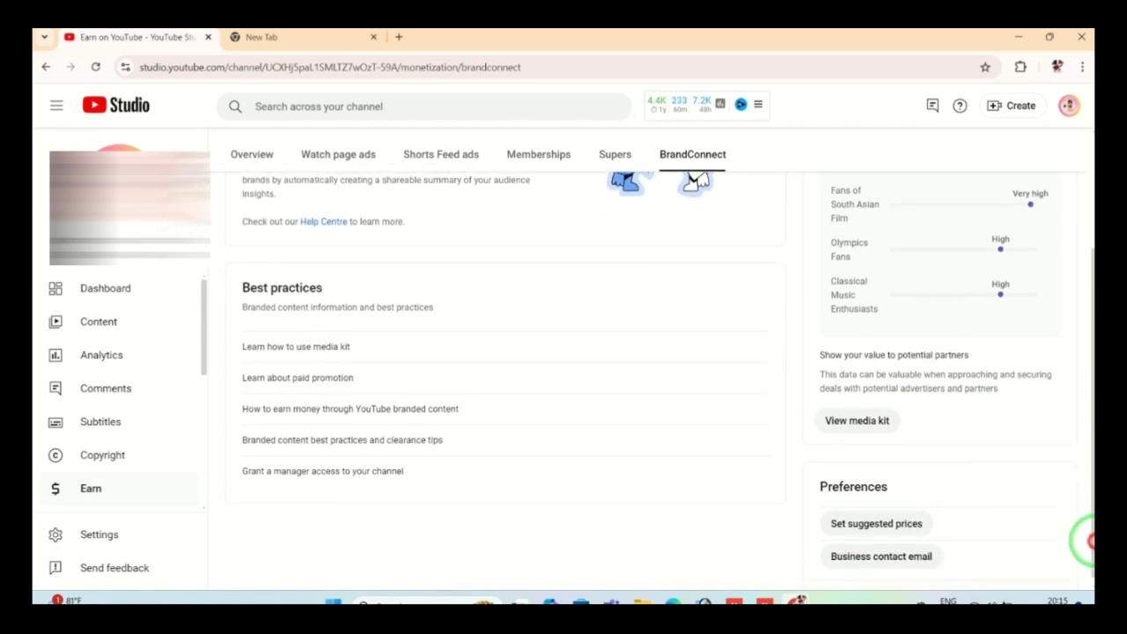
Step: Look through Content, Dashboard and Analytics, then open the Online Jamin Survey video's details
{"action": "left_click", "coordinate": [110, 328]}
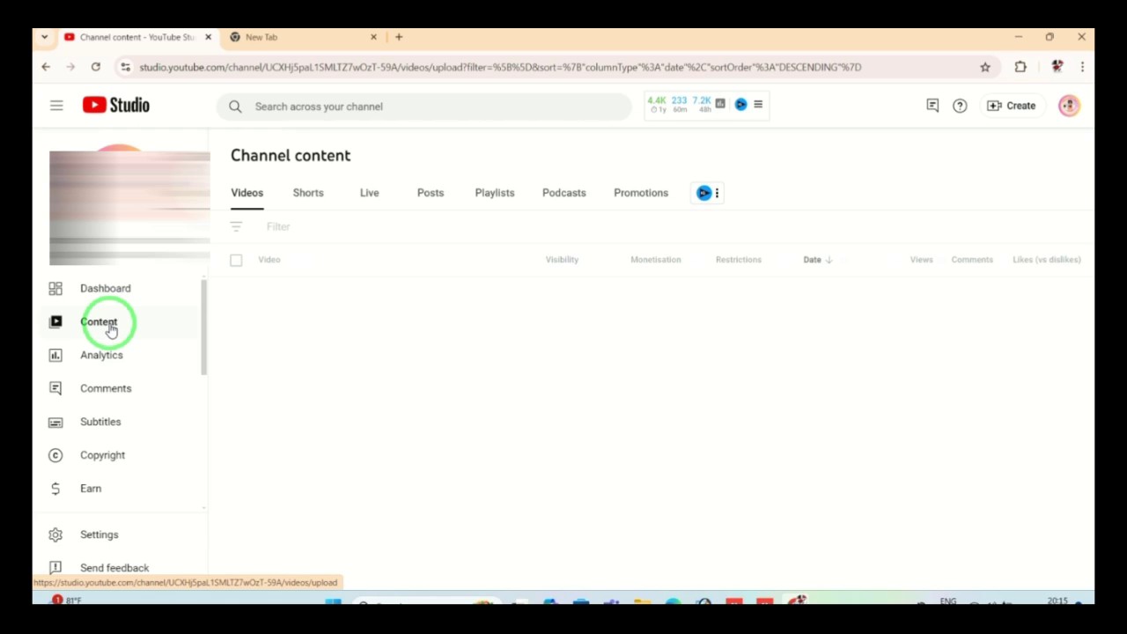
{"action": "left_click", "coordinate": [108, 288]}
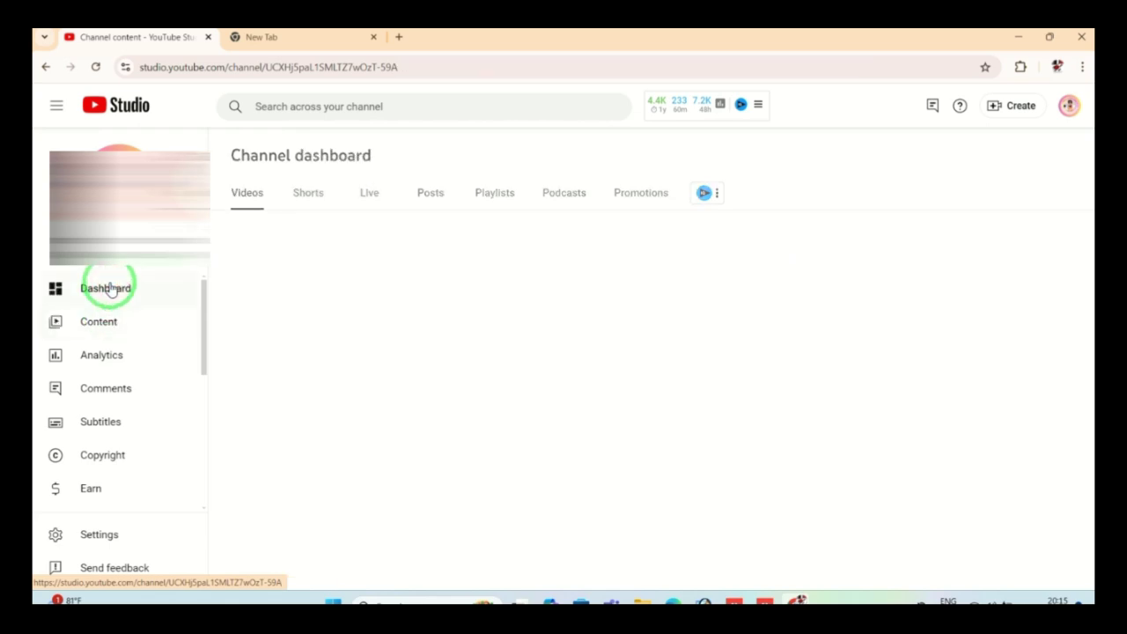
{"action": "left_click", "coordinate": [104, 355]}
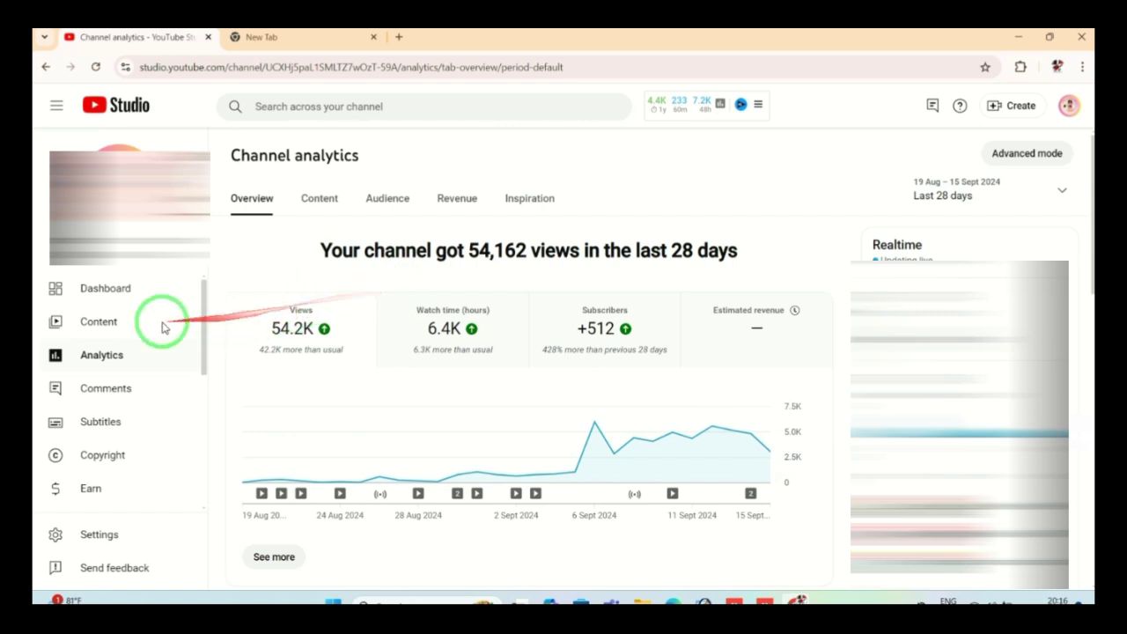
{"action": "left_click", "coordinate": [103, 324]}
{"action": "left_click", "coordinate": [319, 493]}
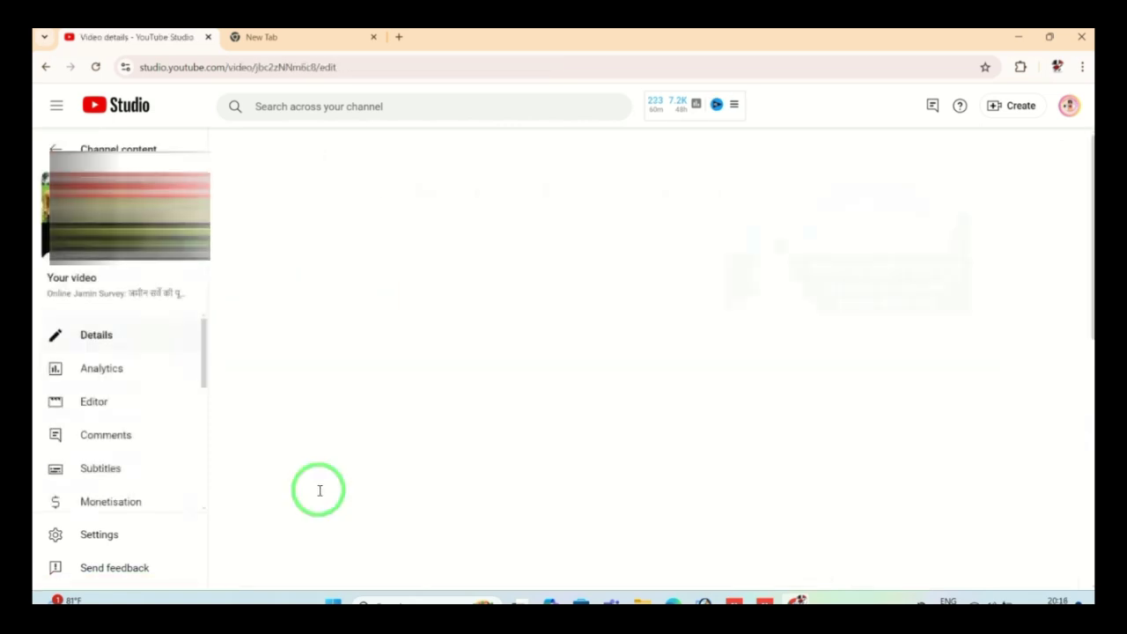
Step: Open the Online Jamin Survey video's Monetisation page and review mid-roll ad placement
{"action": "left_click", "coordinate": [125, 499]}
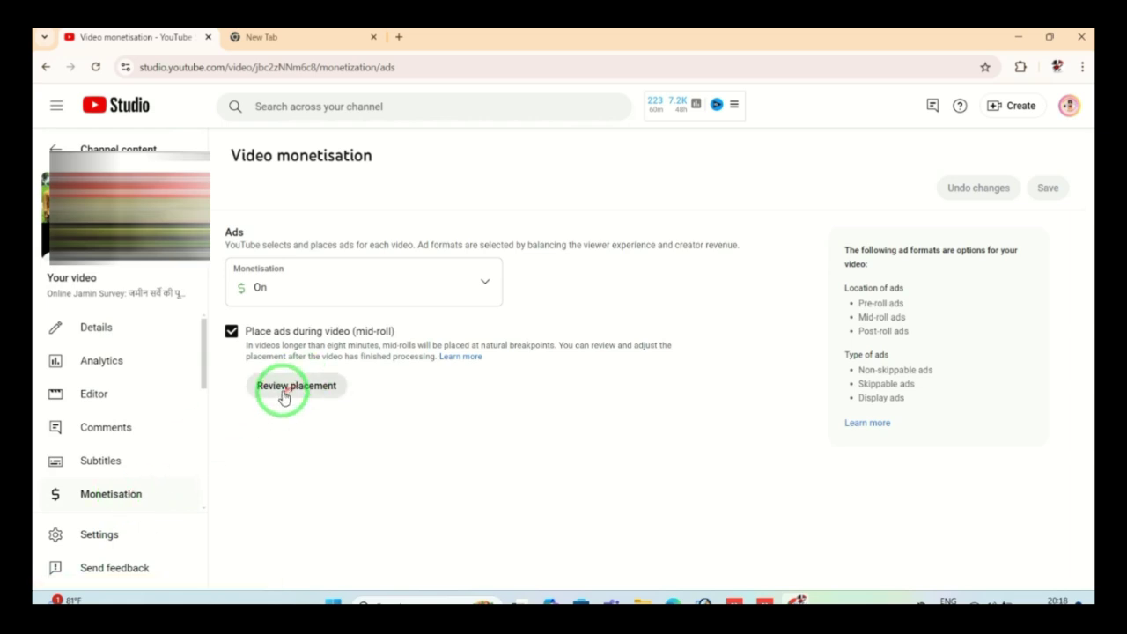
{"action": "left_click", "coordinate": [283, 391]}
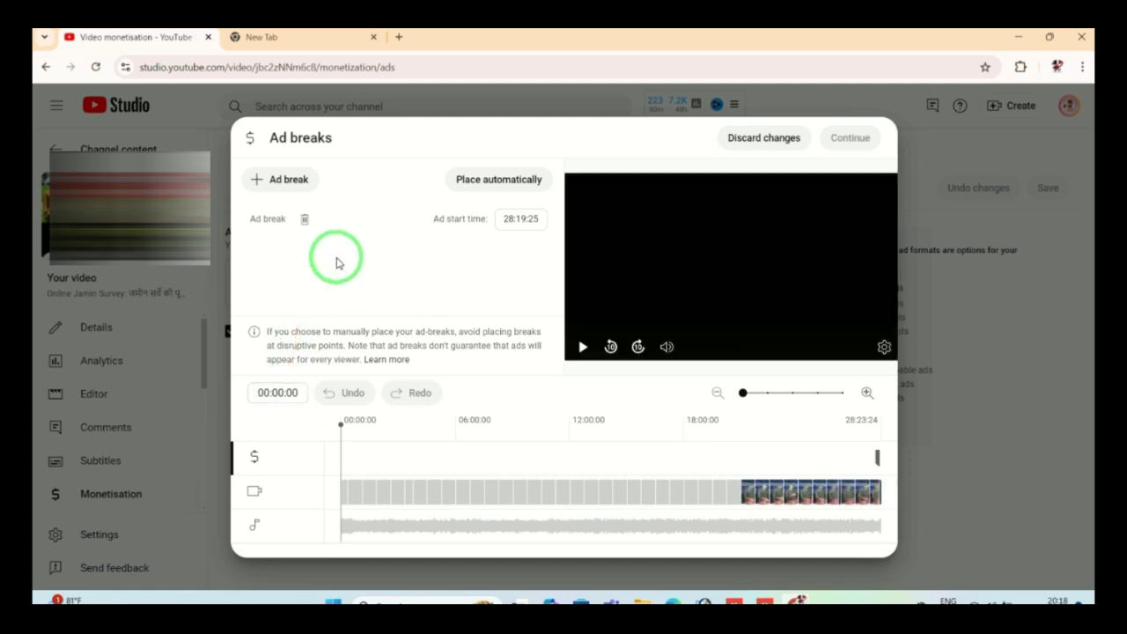
Step: Add ad breaks at 00:00:00, 06:10:17, 11:59:07 and 18:05:12
{"action": "left_click", "coordinate": [284, 185]}
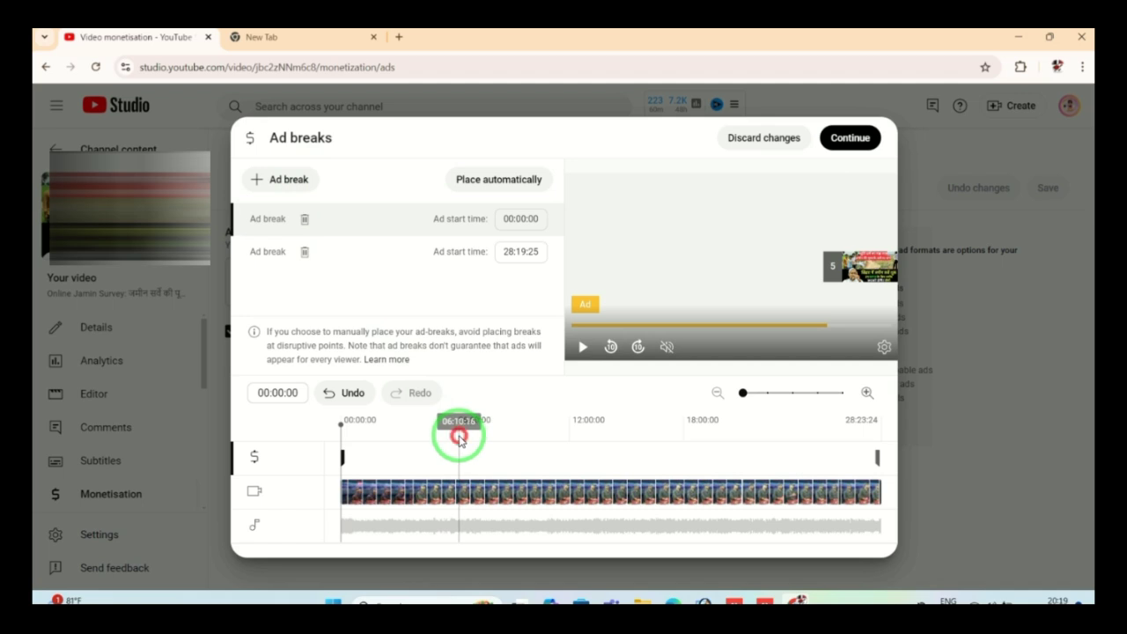
{"action": "left_click", "coordinate": [459, 435]}
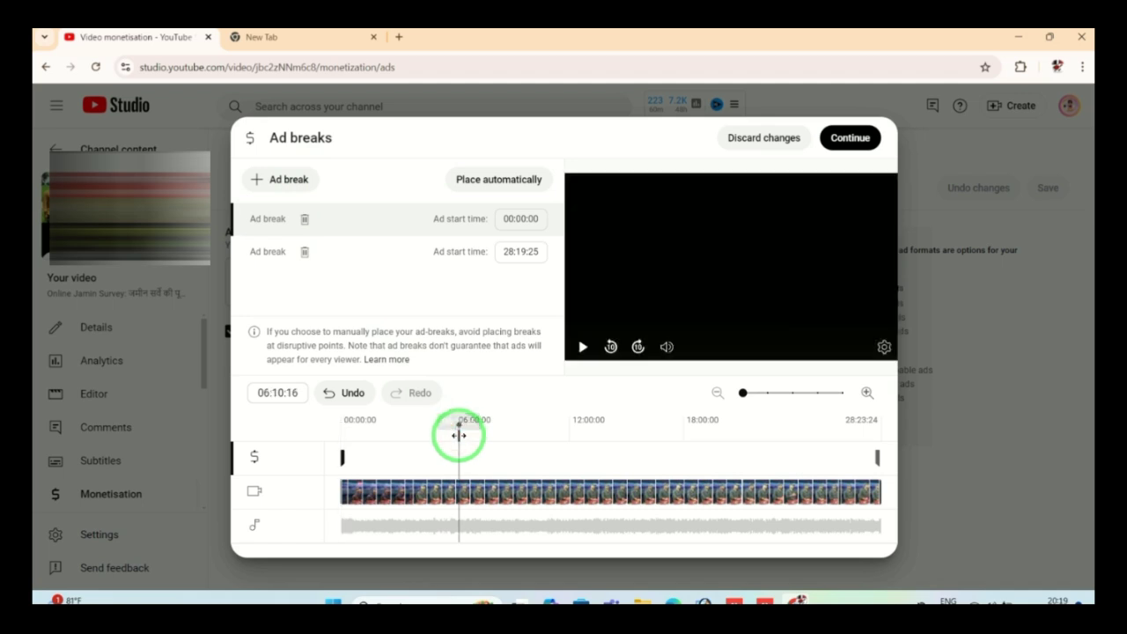
{"action": "left_click", "coordinate": [286, 181]}
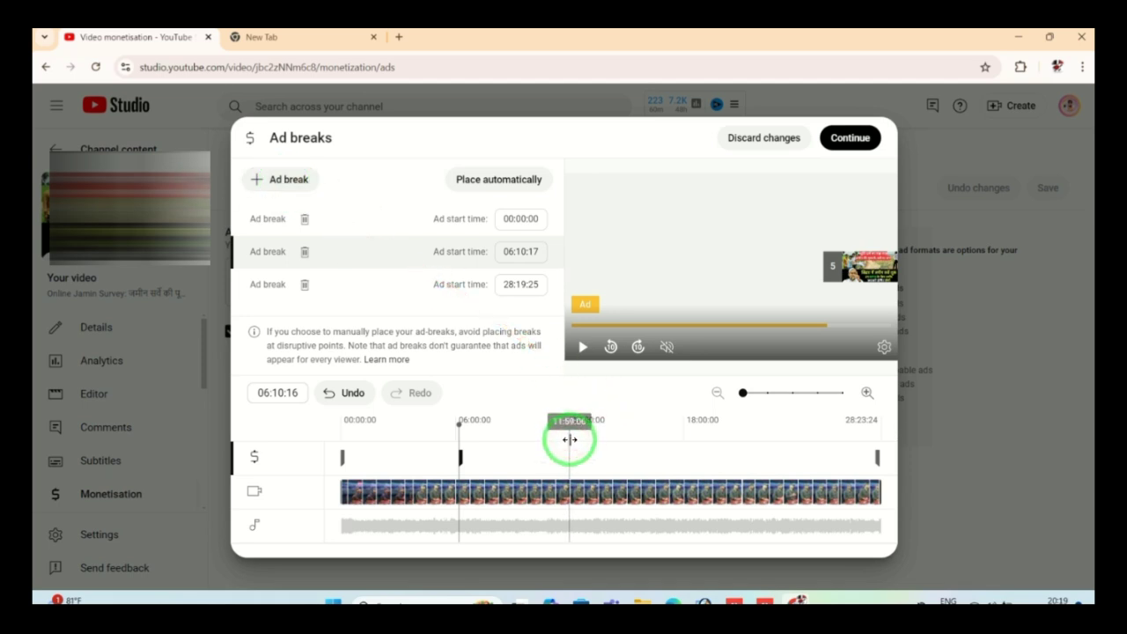
{"action": "left_click", "coordinate": [570, 439]}
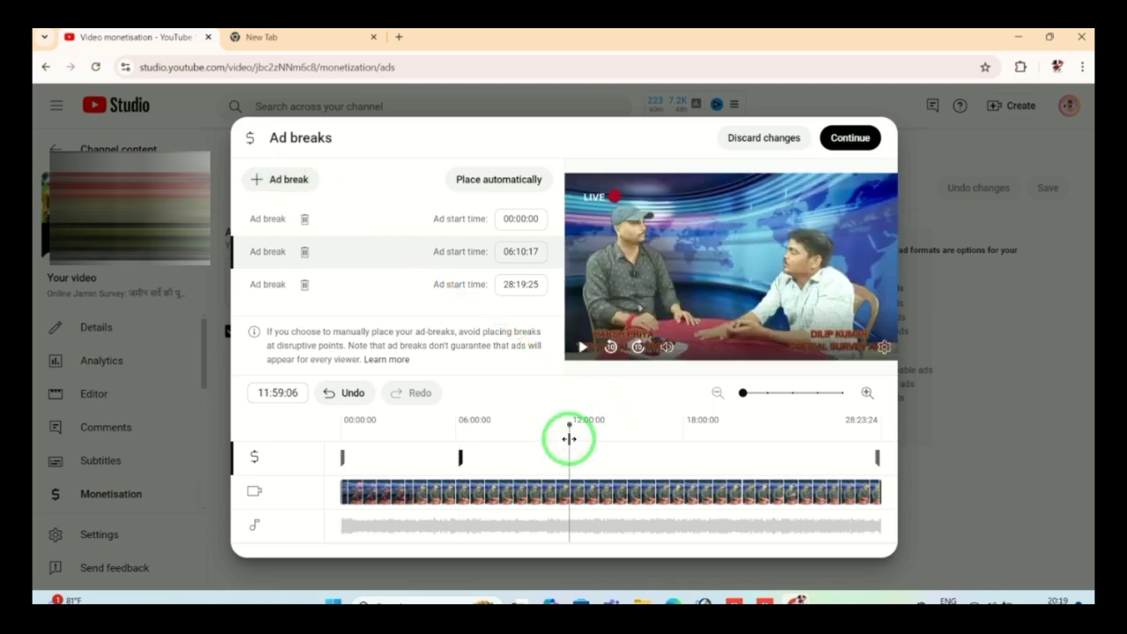
{"action": "left_click", "coordinate": [290, 185]}
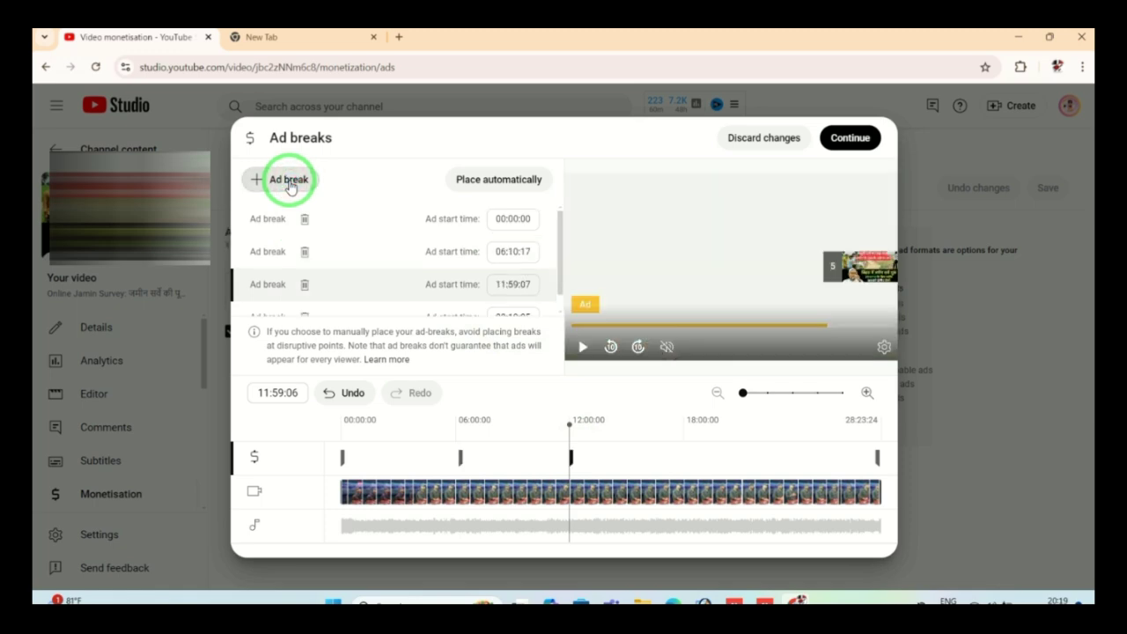
{"action": "left_click", "coordinate": [687, 449]}
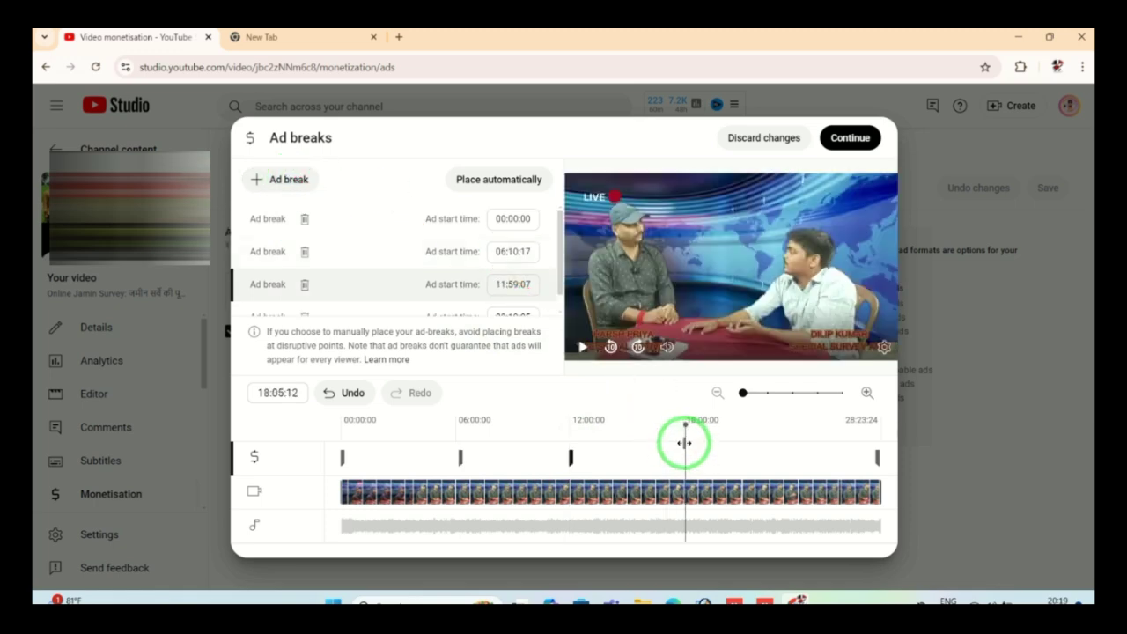
{"action": "left_click", "coordinate": [300, 181]}
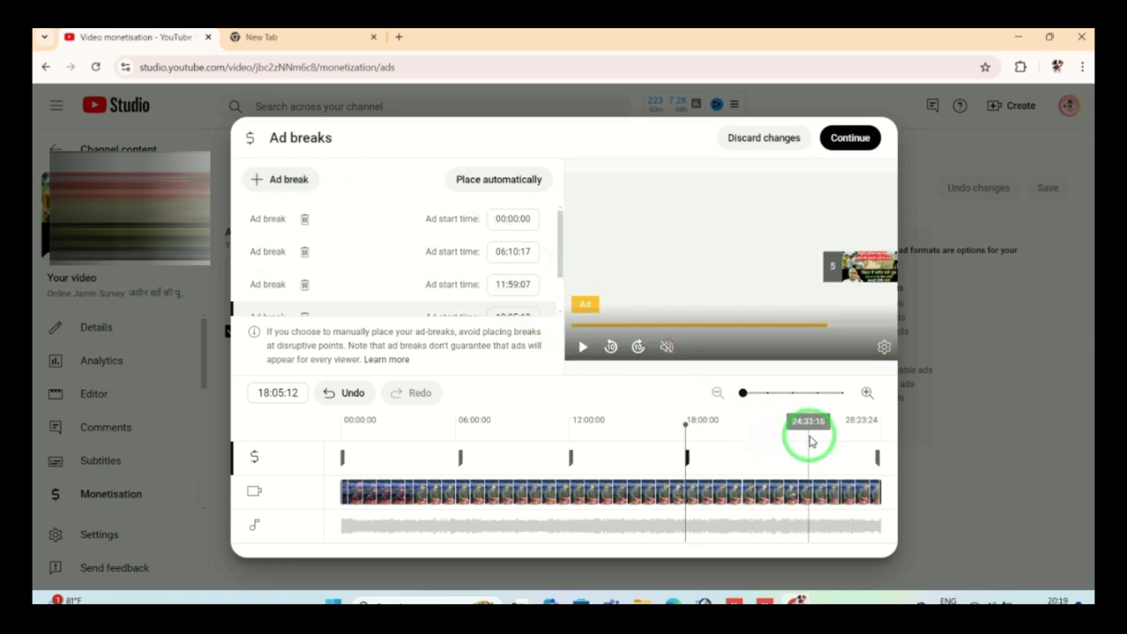
Step: Add a final ad break at 24:35:22, then apply and save the monetisation changes
{"action": "left_click", "coordinate": [809, 436]}
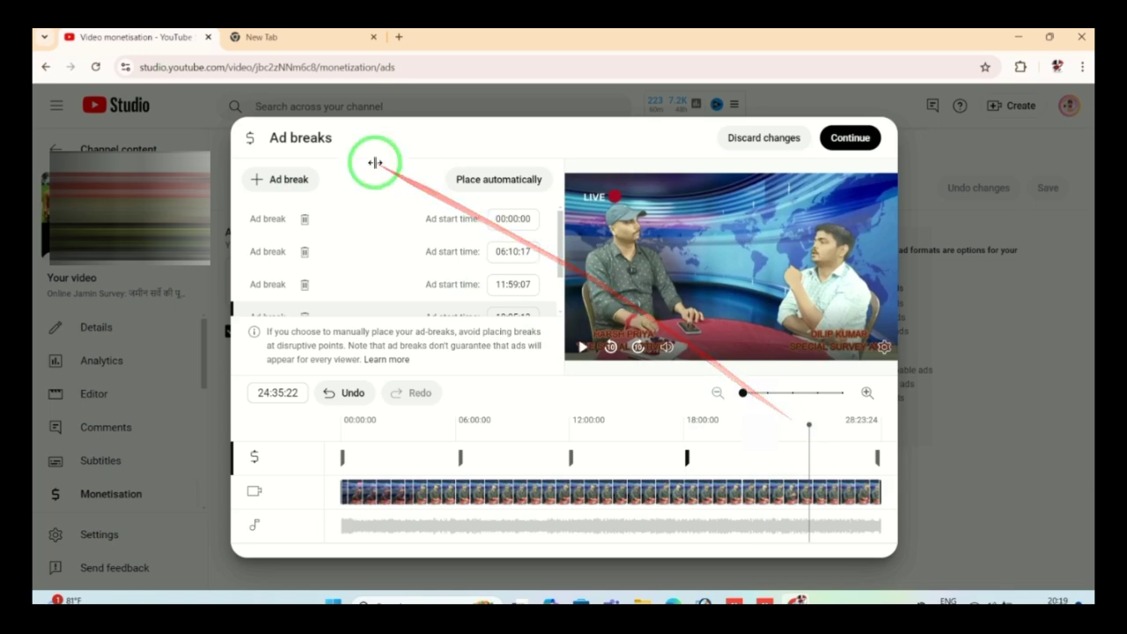
{"action": "left_click", "coordinate": [284, 180]}
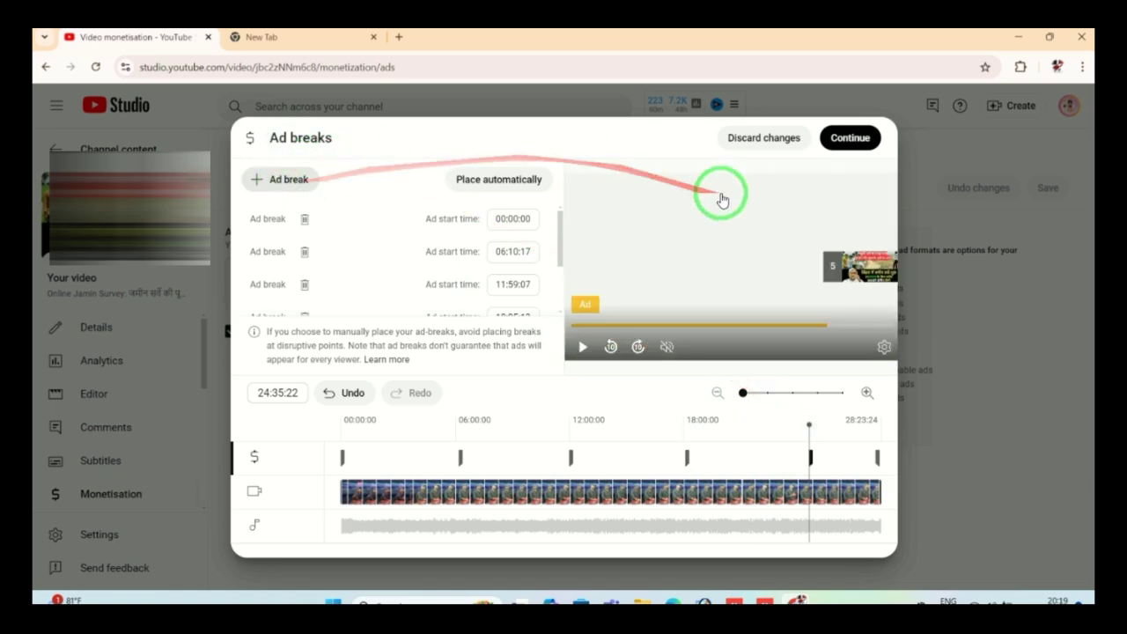
{"action": "left_click", "coordinate": [845, 139]}
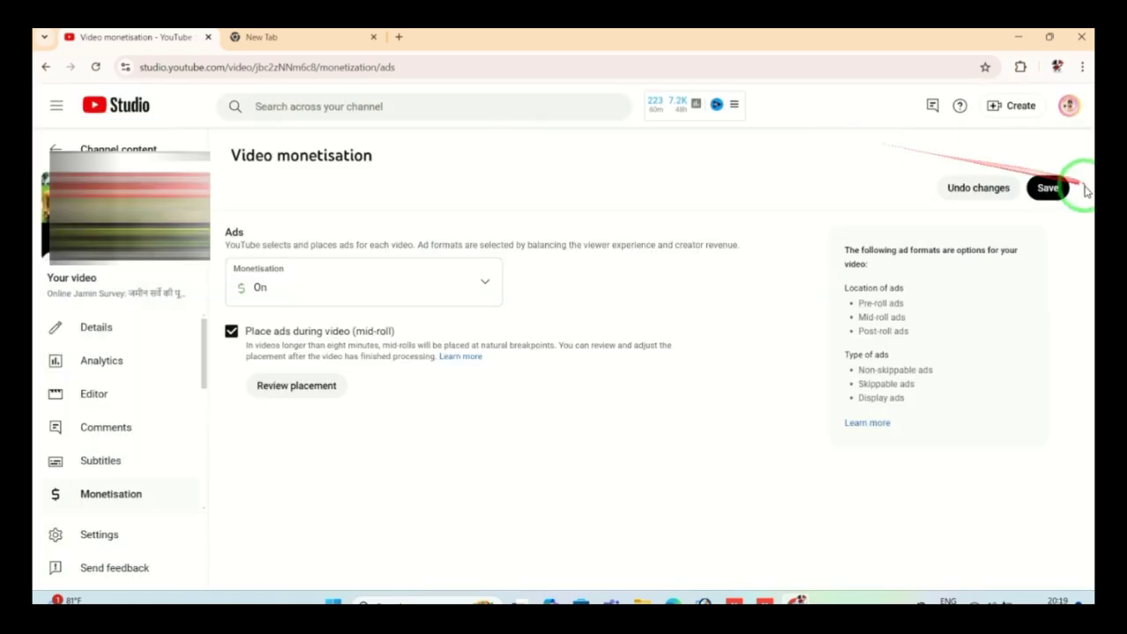
{"action": "left_click", "coordinate": [1053, 191]}
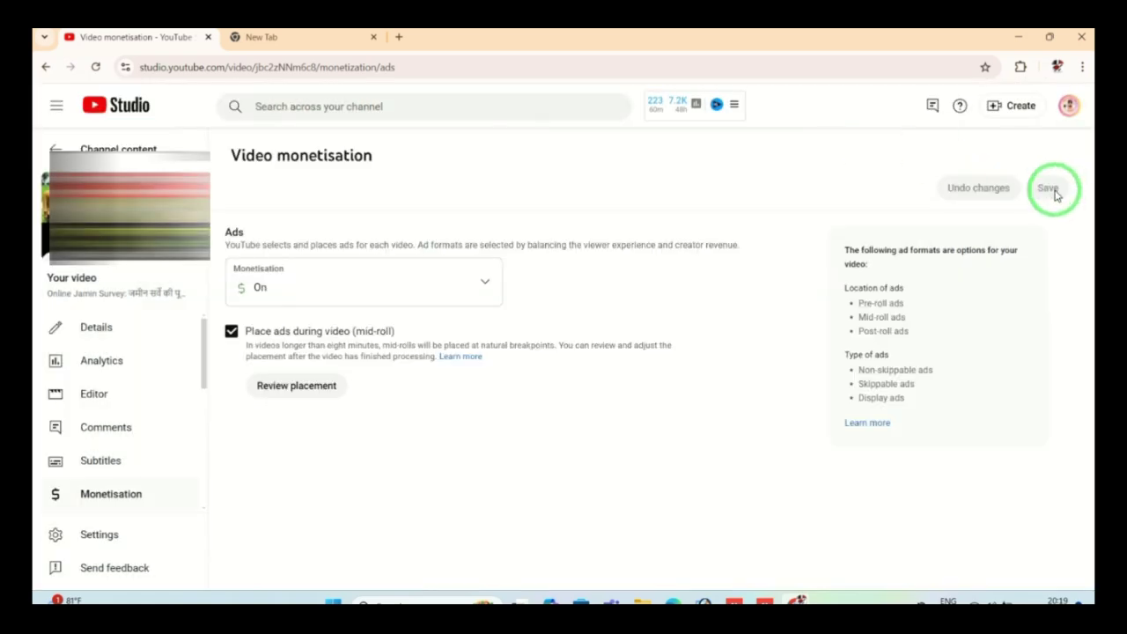